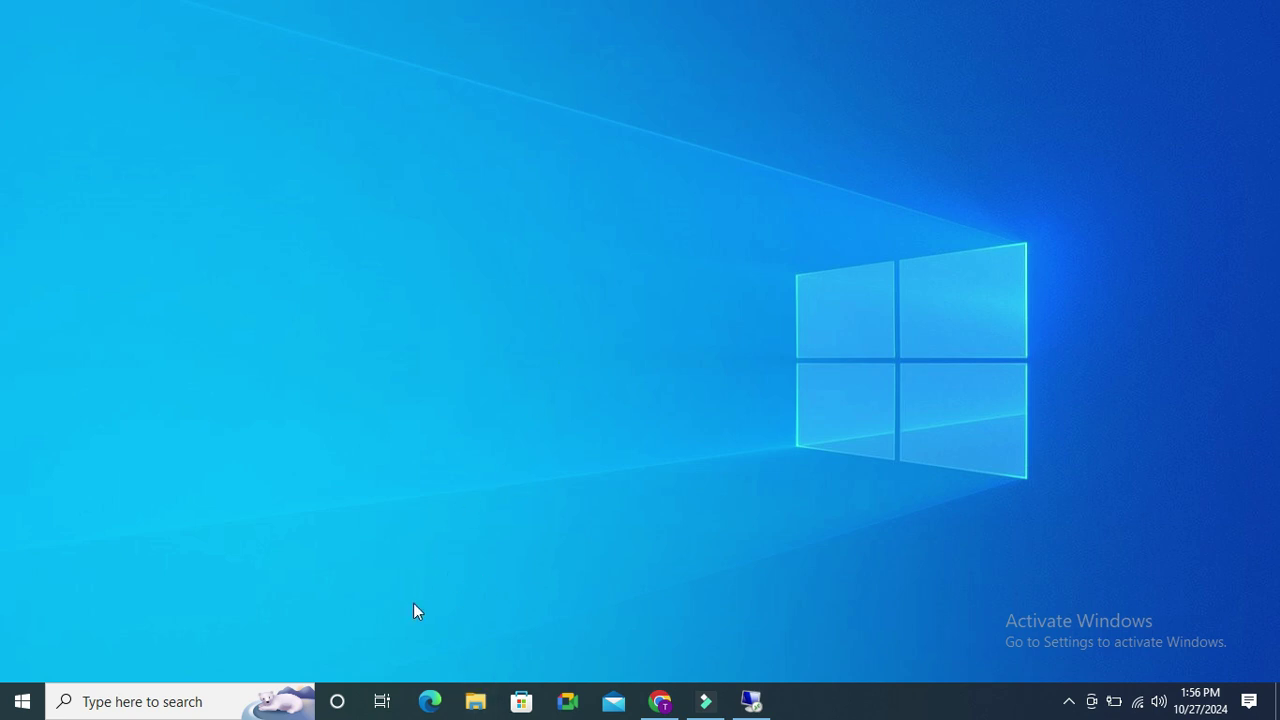
From This PC, open the Sharing tab of Local Disk (D:) properties, which shows it is not shared
{"action": "left_click", "coordinate": [476, 701]}
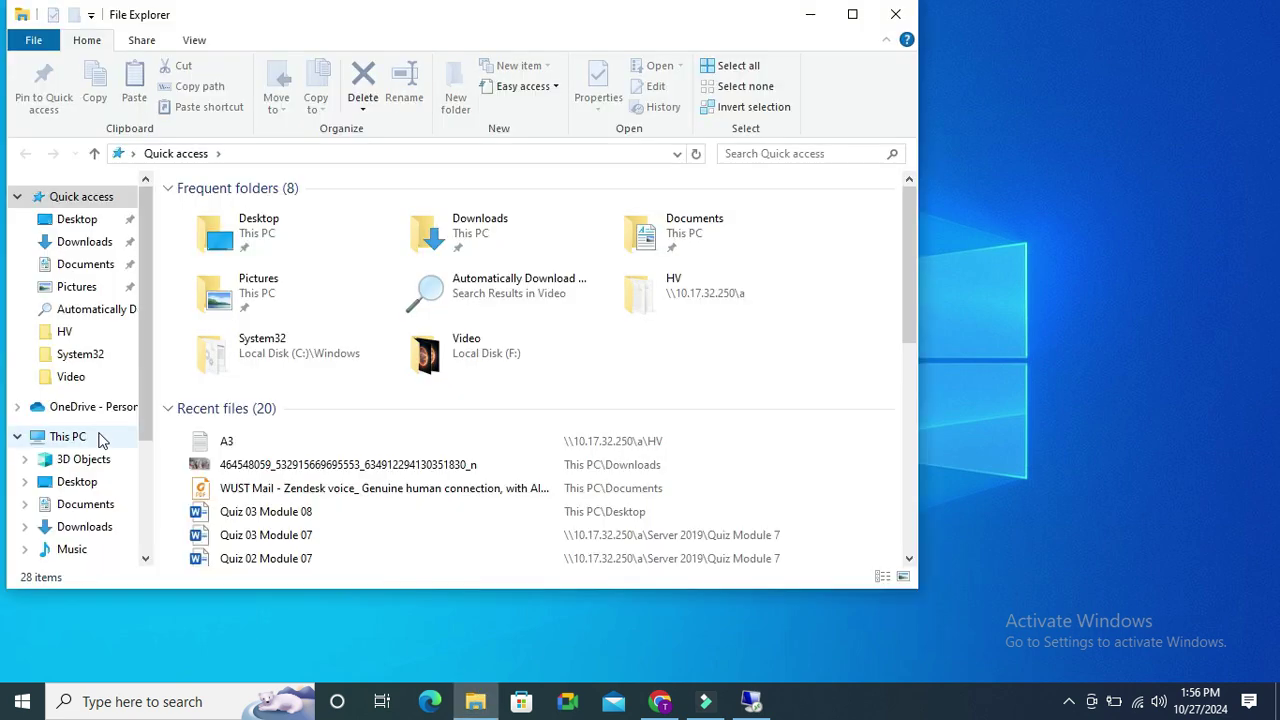
{"action": "left_click", "coordinate": [86, 437]}
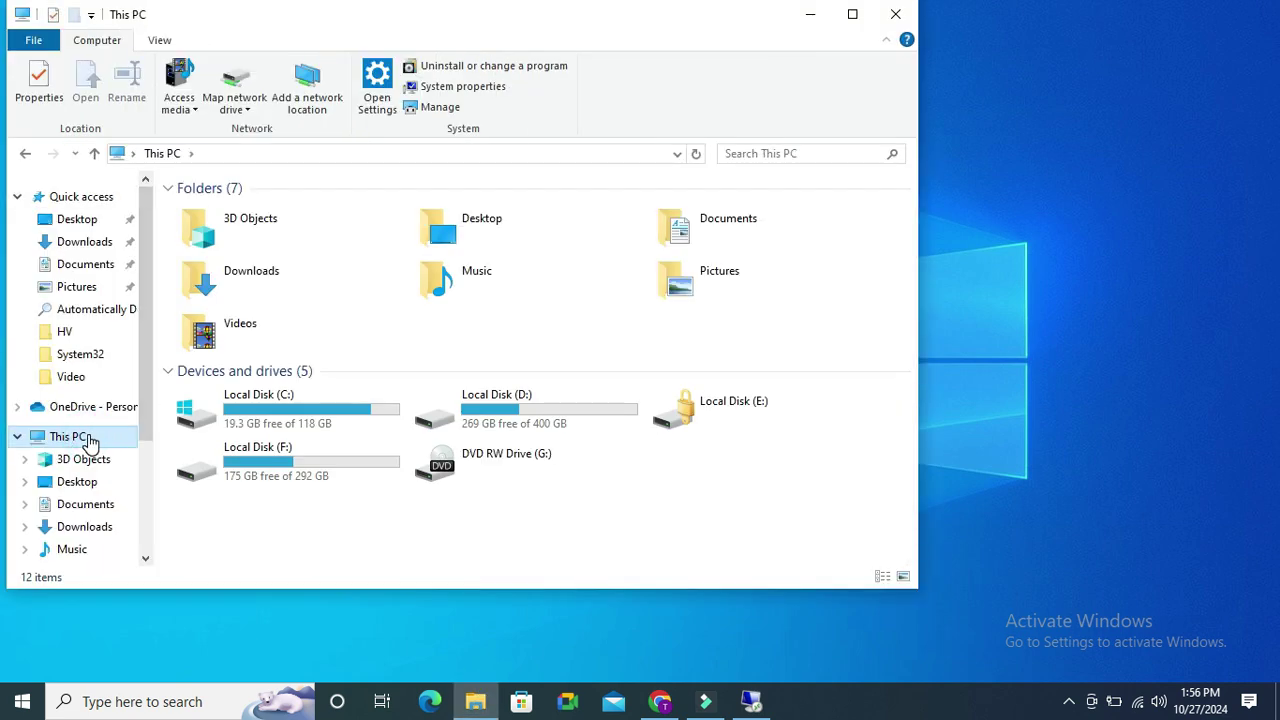
{"action": "mouse_move", "coordinate": [535, 408]}
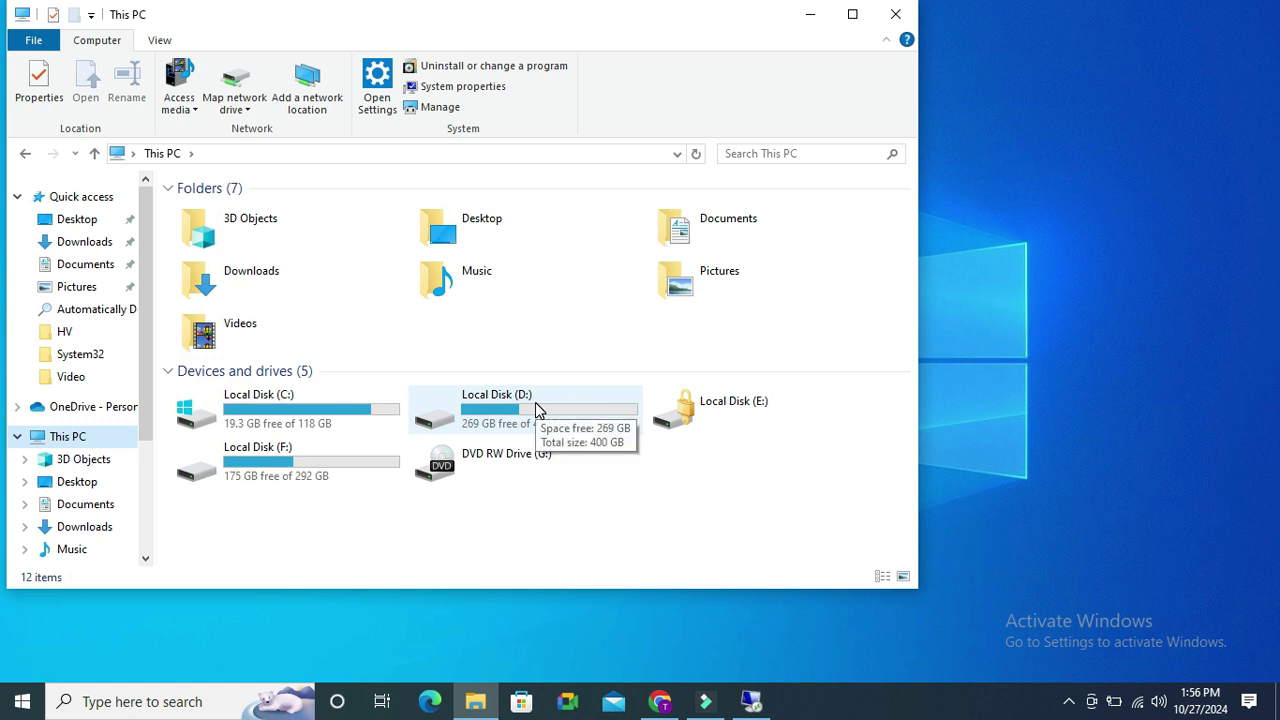
{"action": "left_click", "coordinate": [535, 404]}
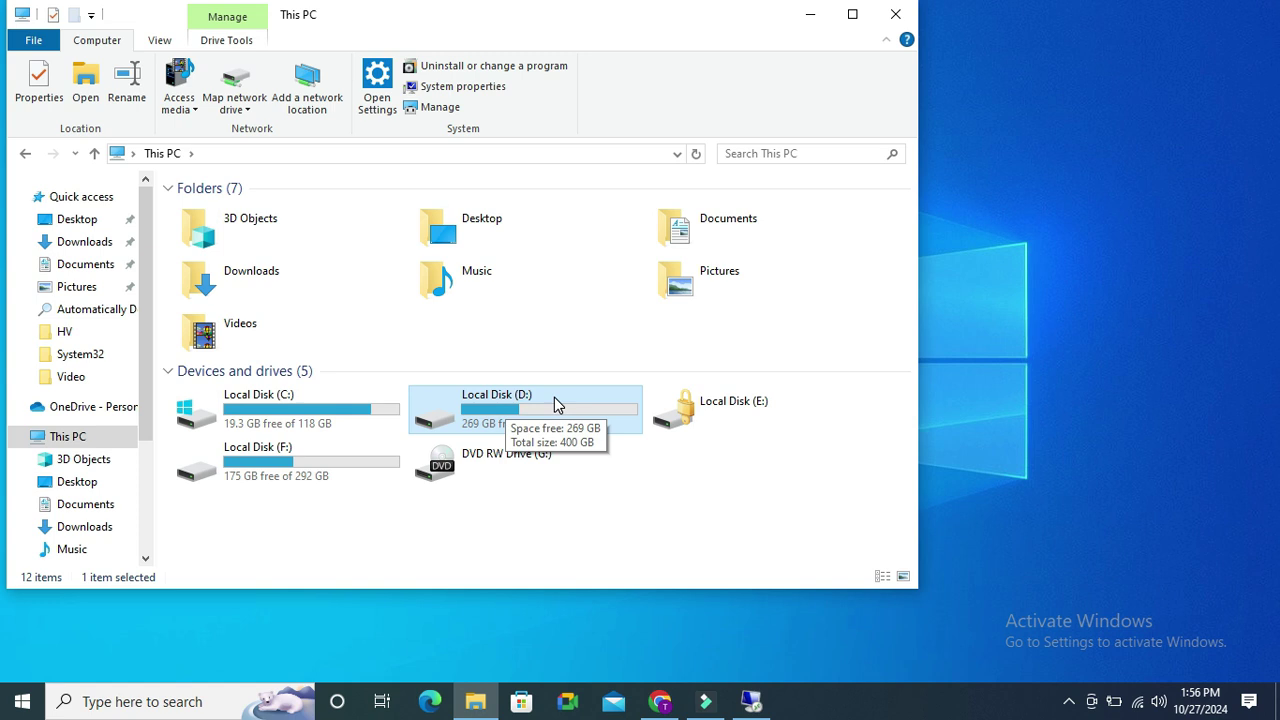
{"action": "right_click", "coordinate": [528, 406]}
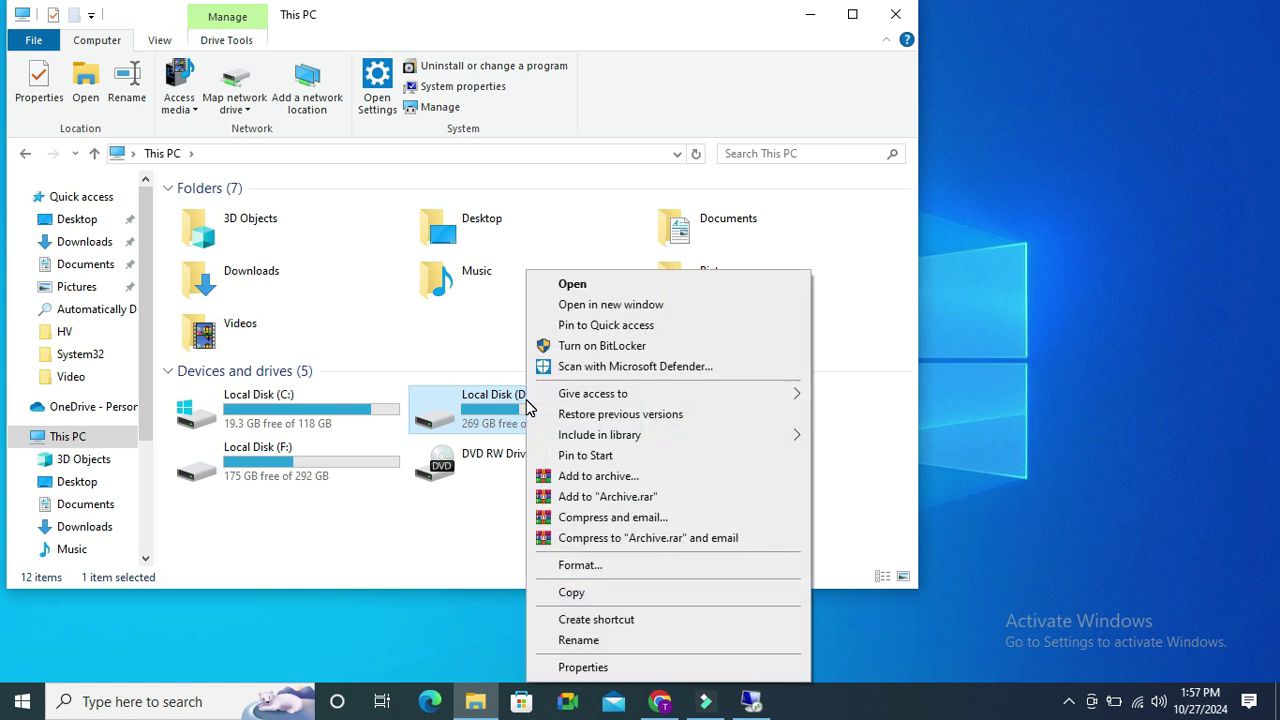
{"action": "left_click", "coordinate": [585, 667]}
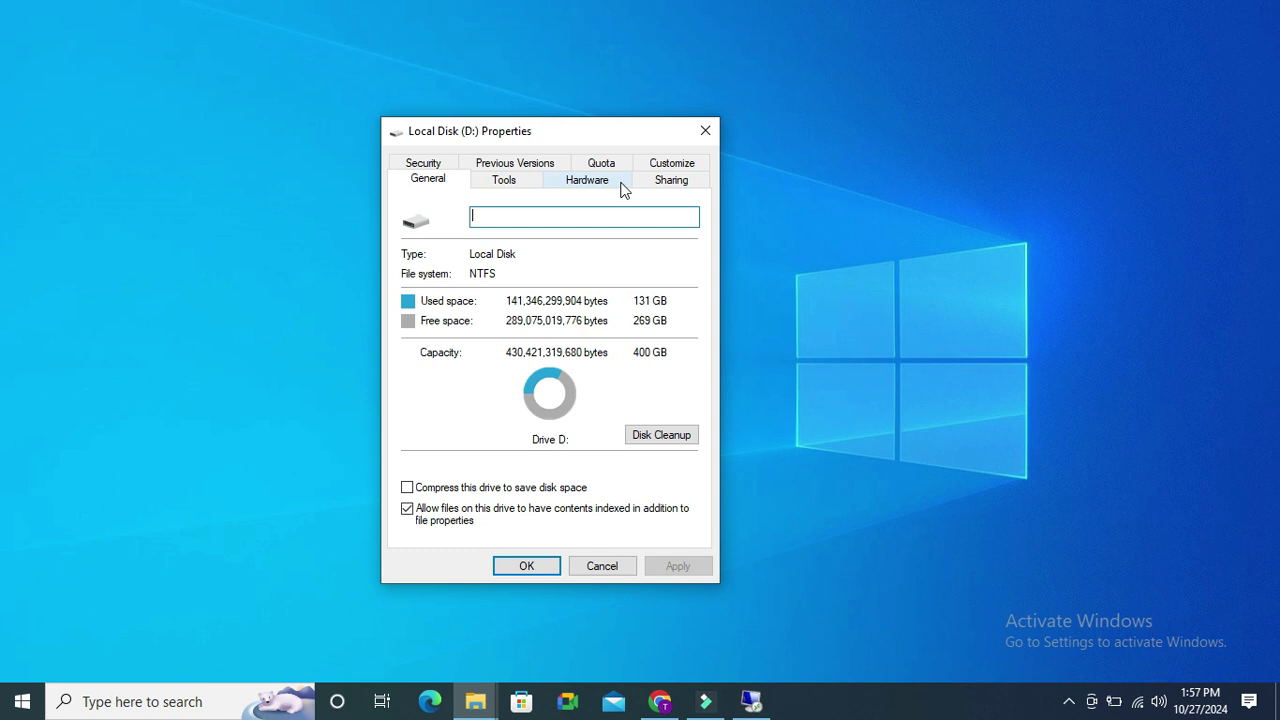
{"action": "left_click", "coordinate": [668, 184]}
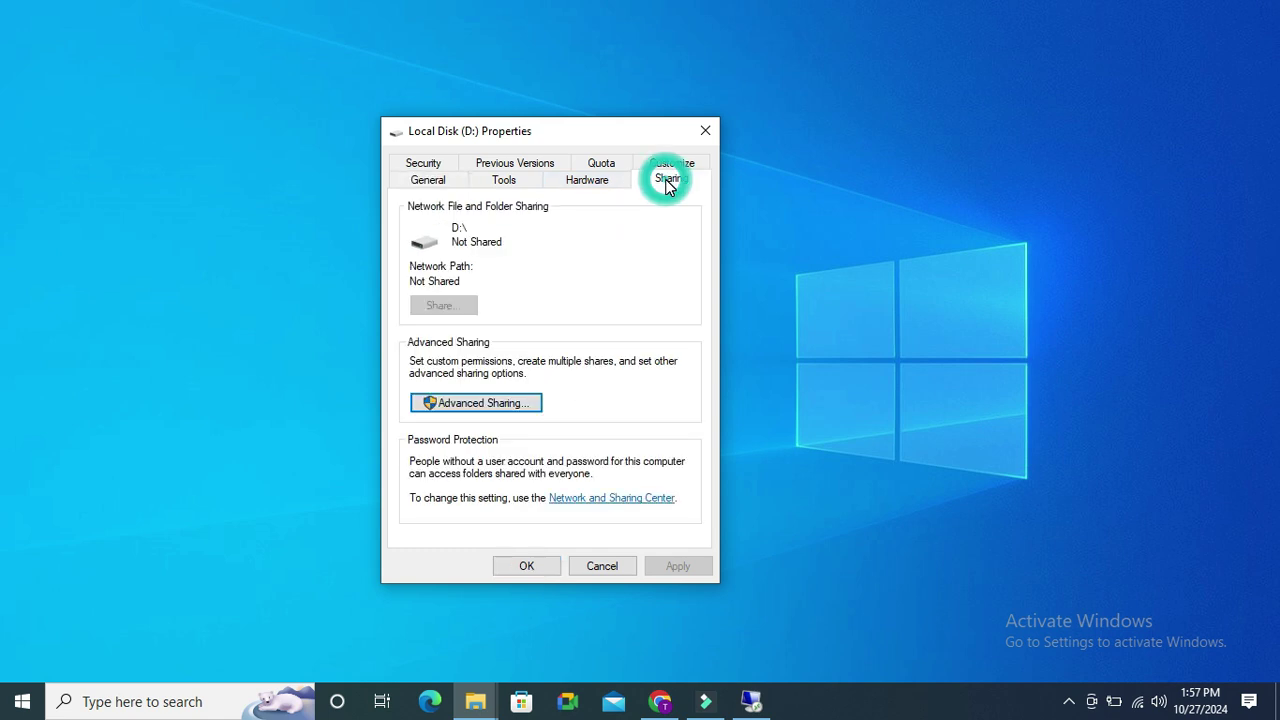
Enable Advanced Sharing for drive D and grant Everyone Full Control in Permissions
{"action": "left_click", "coordinate": [496, 404]}
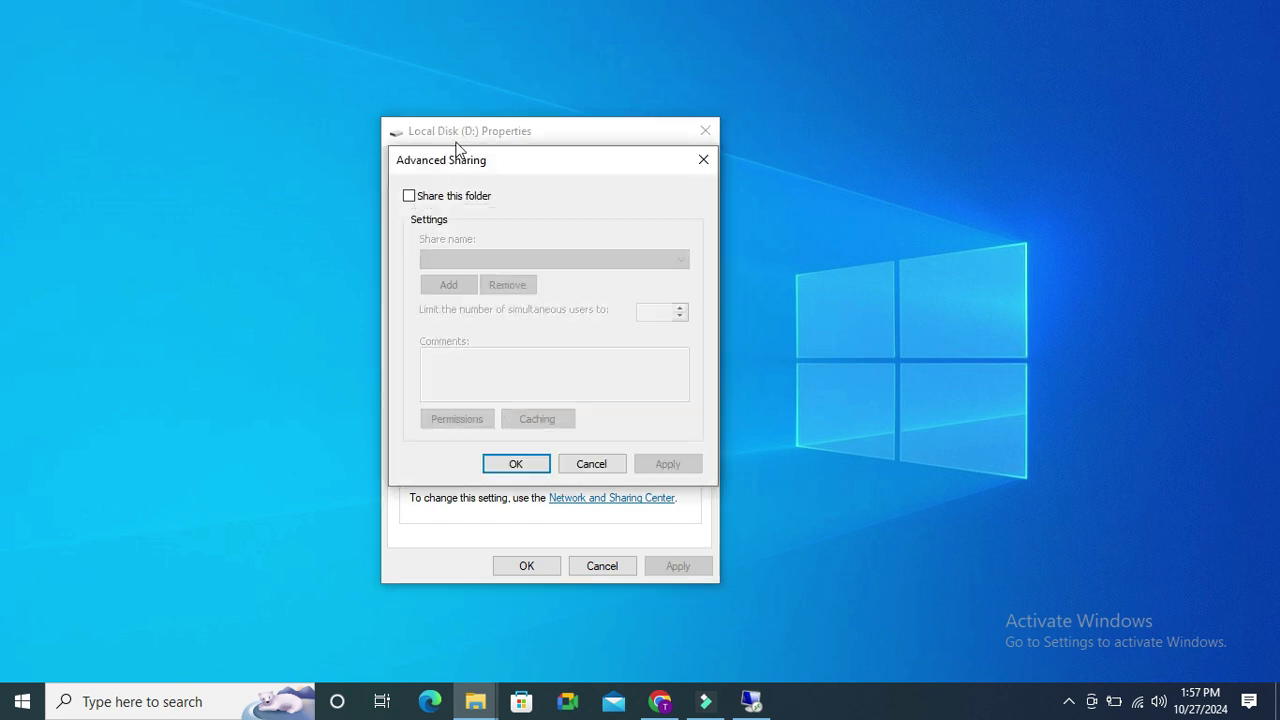
{"action": "left_click", "coordinate": [409, 196]}
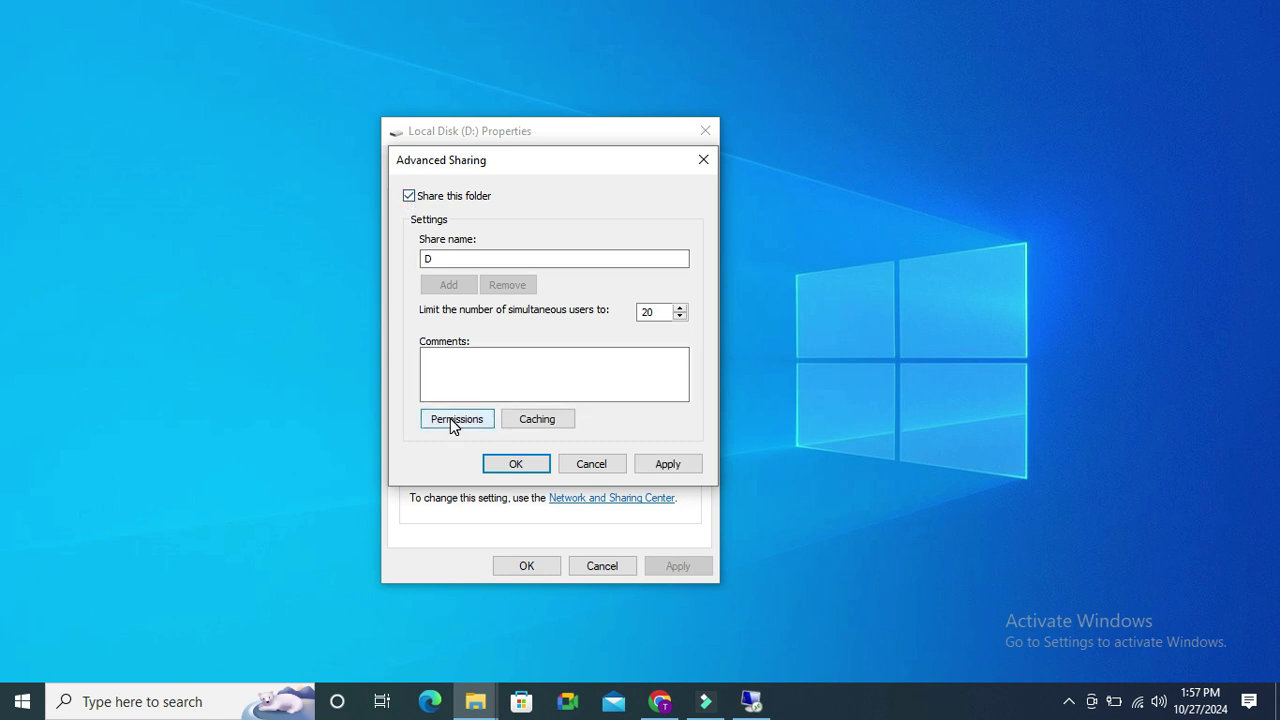
{"action": "left_click", "coordinate": [457, 420]}
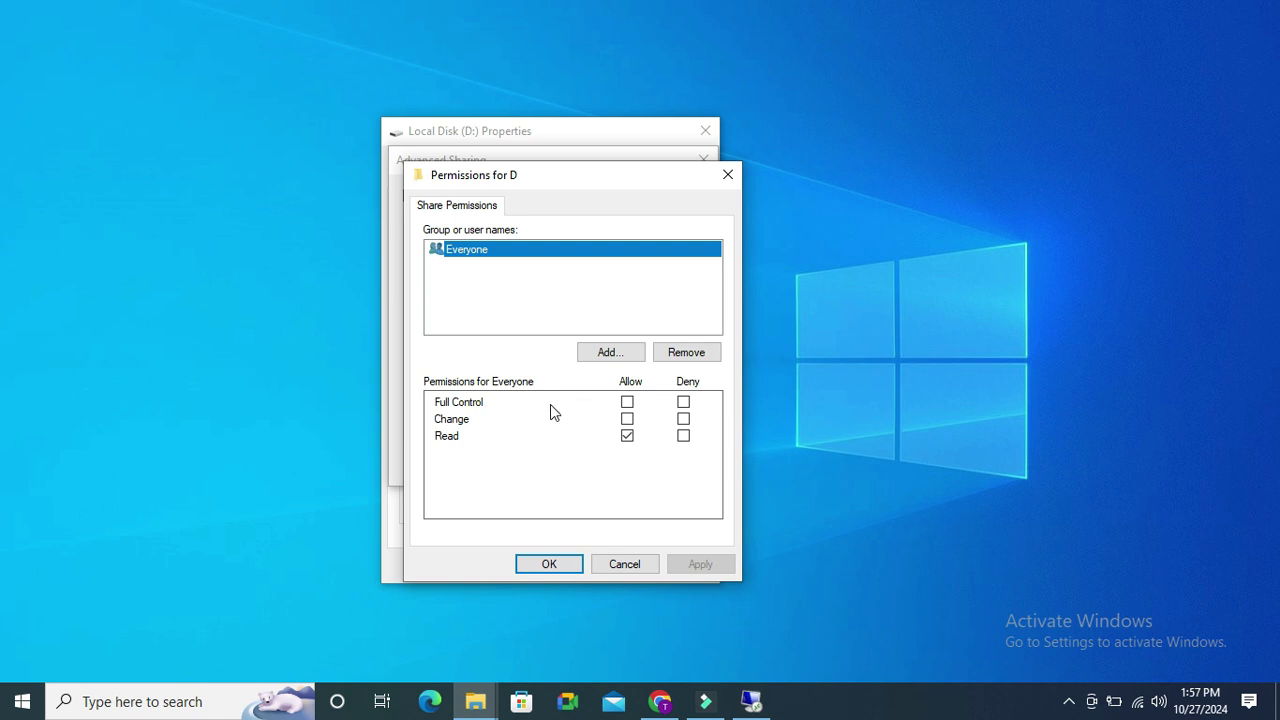
{"action": "left_click", "coordinate": [626, 435]}
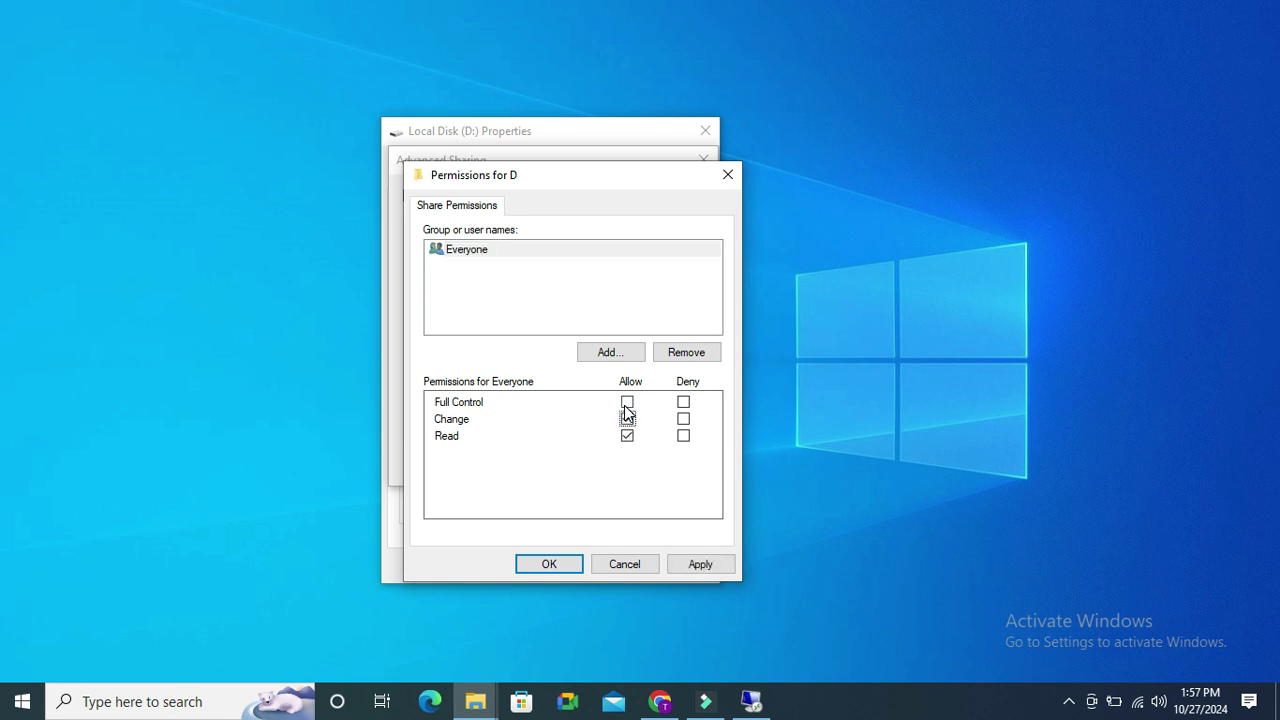
{"action": "left_click", "coordinate": [626, 403]}
Apply and confirm the share permissions and advanced sharing settings for drive D
{"action": "left_click", "coordinate": [698, 565]}
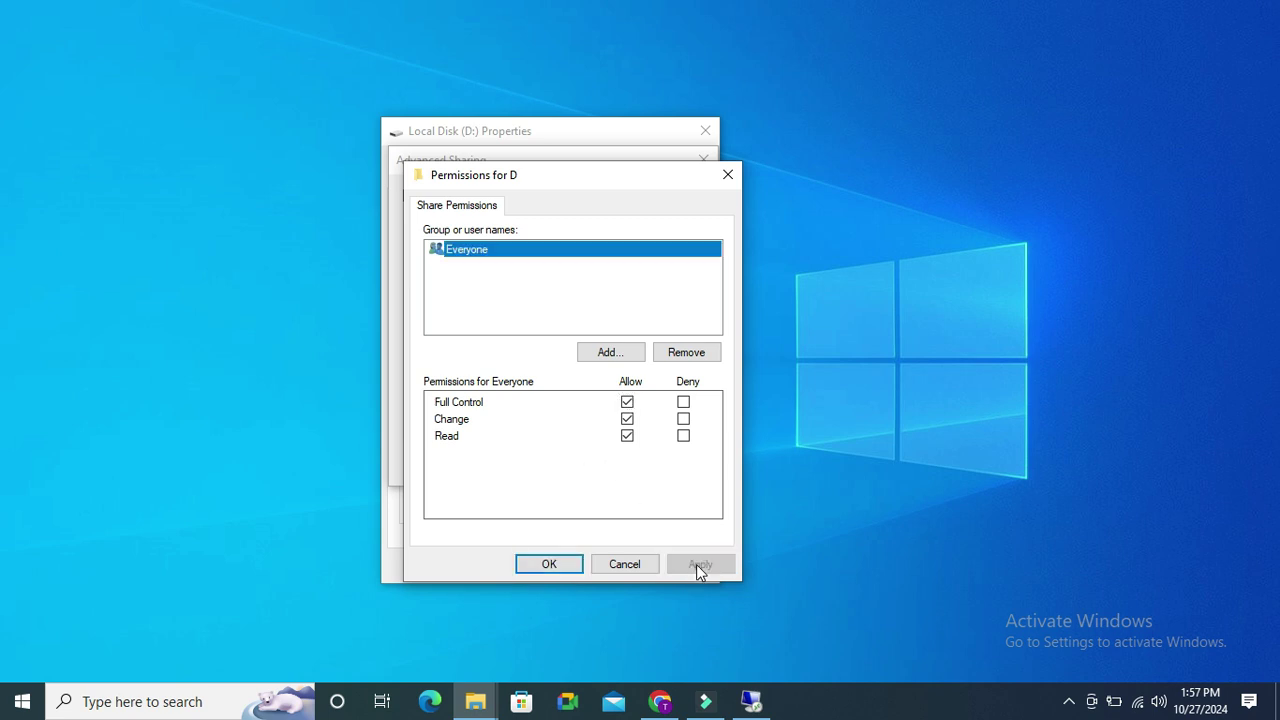
{"action": "left_click", "coordinate": [549, 564]}
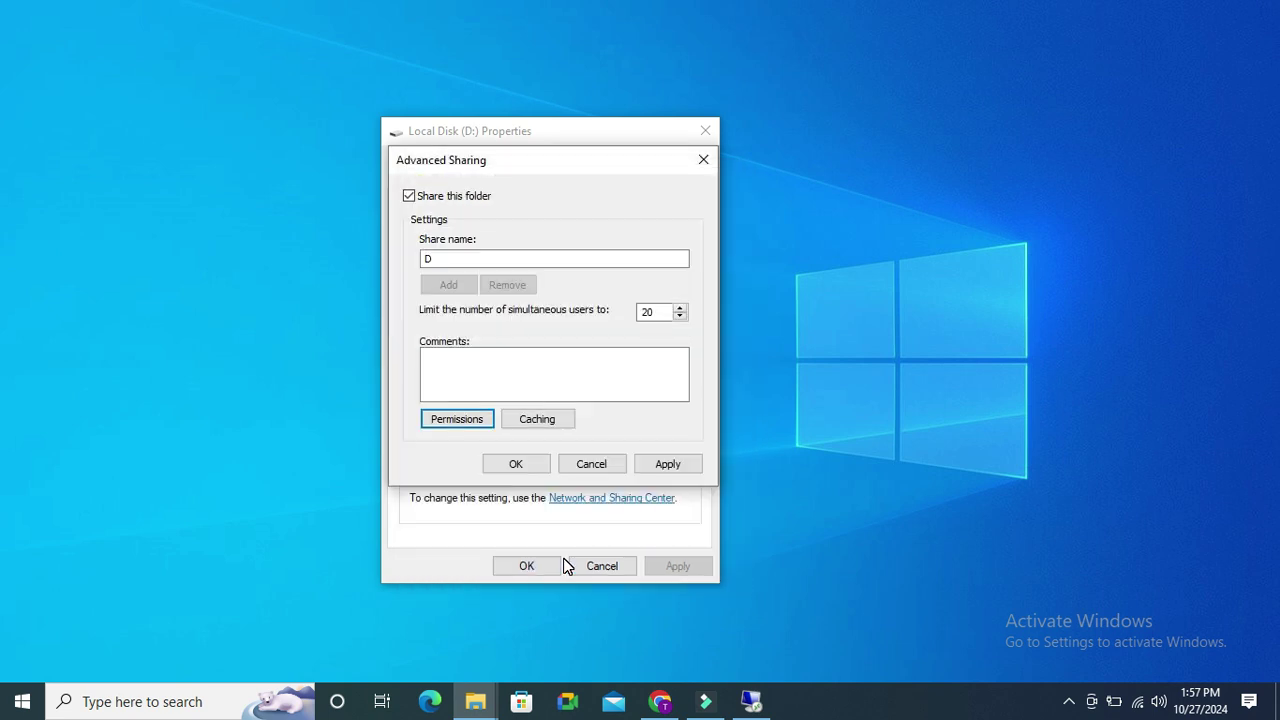
{"action": "left_click", "coordinate": [668, 464]}
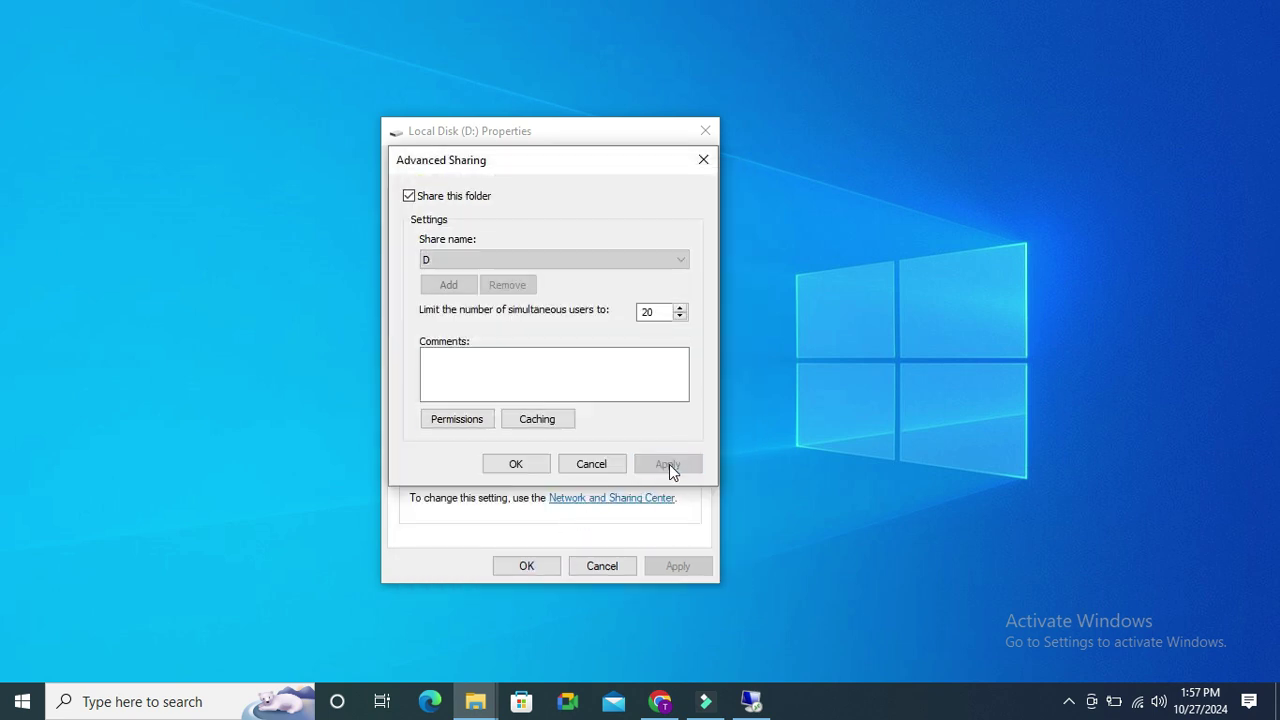
{"action": "left_click", "coordinate": [535, 466]}
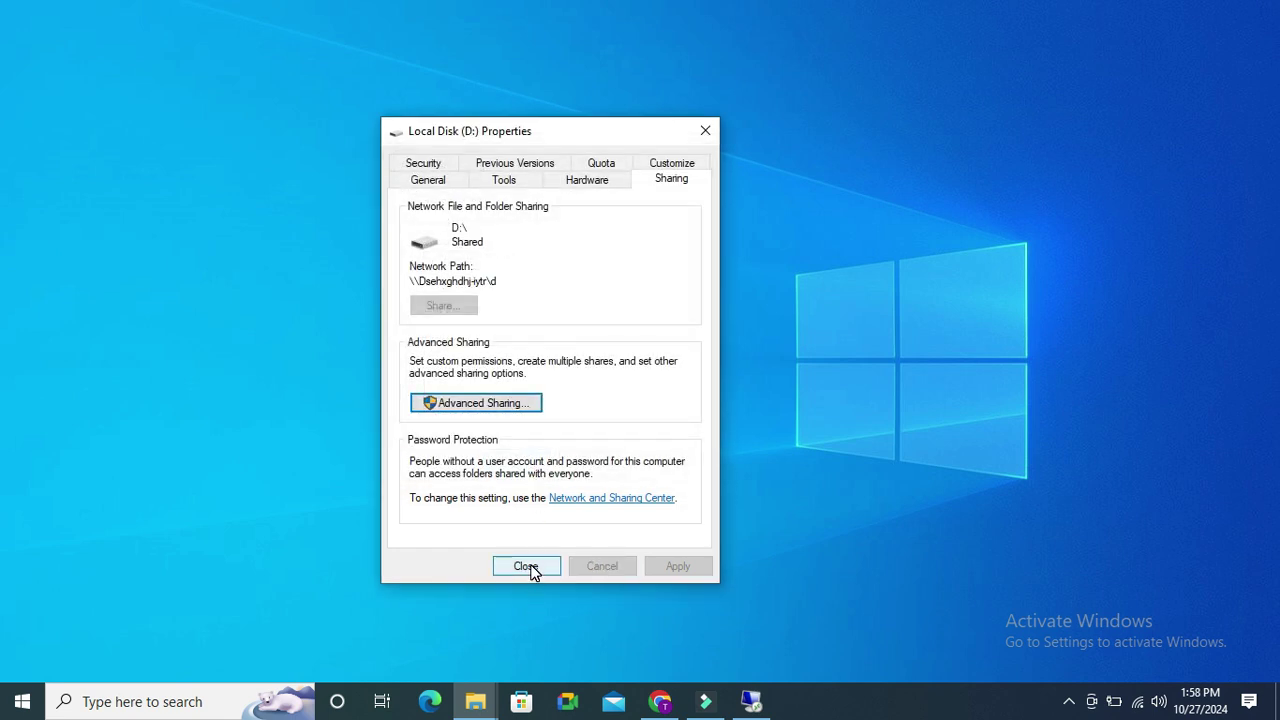
Close drive D's properties and launch Command Prompt by searching 'cmd'
{"action": "left_click", "coordinate": [527, 567]}
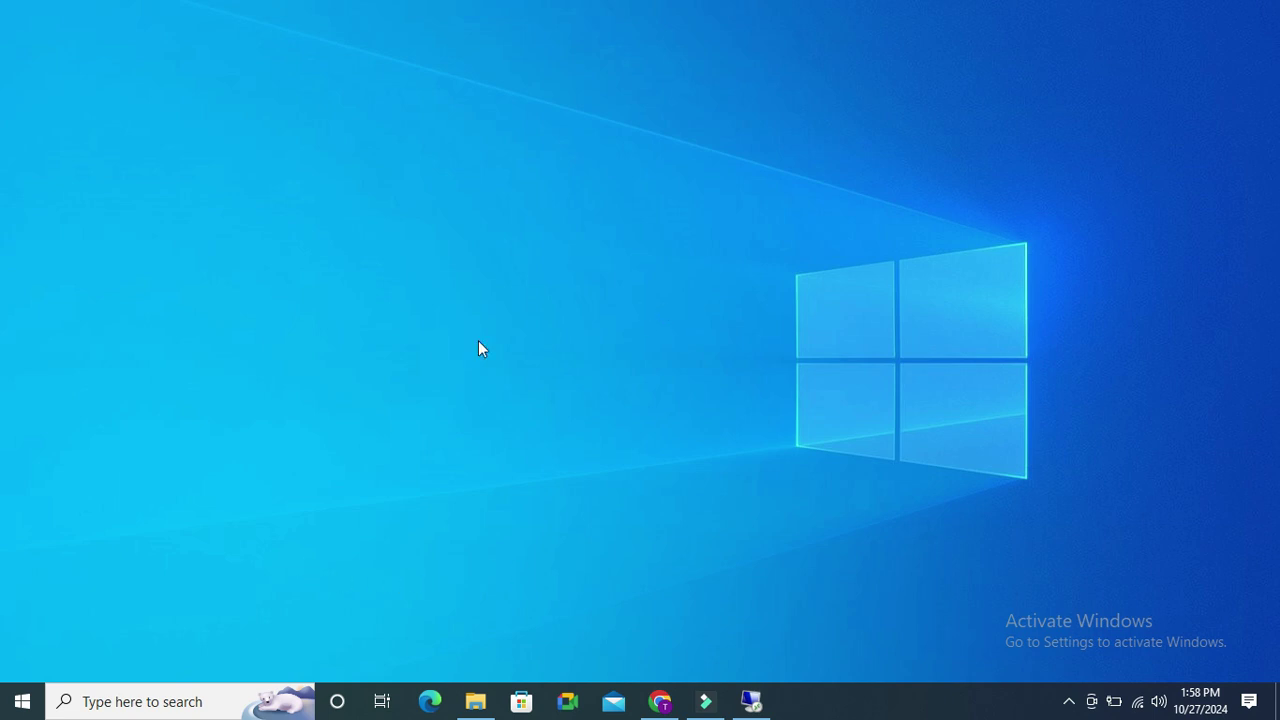
{"action": "left_click", "coordinate": [113, 704]}
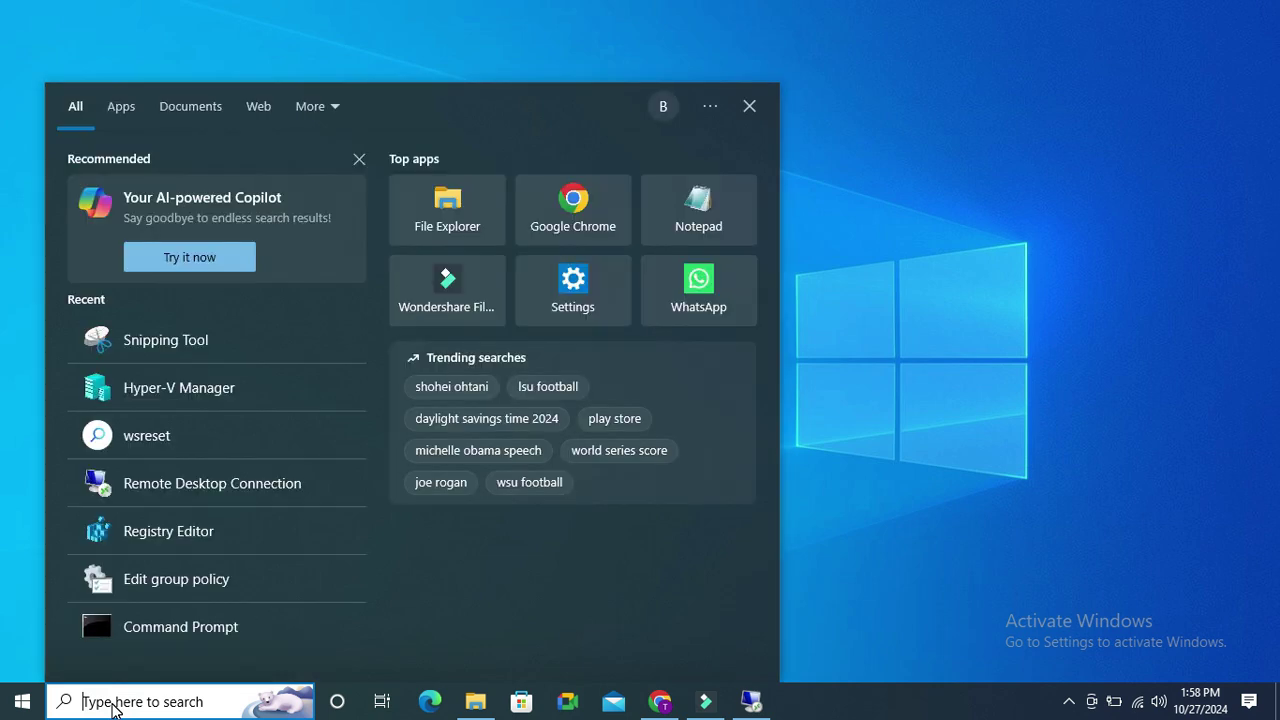
{"action": "type", "text": "cmd"}
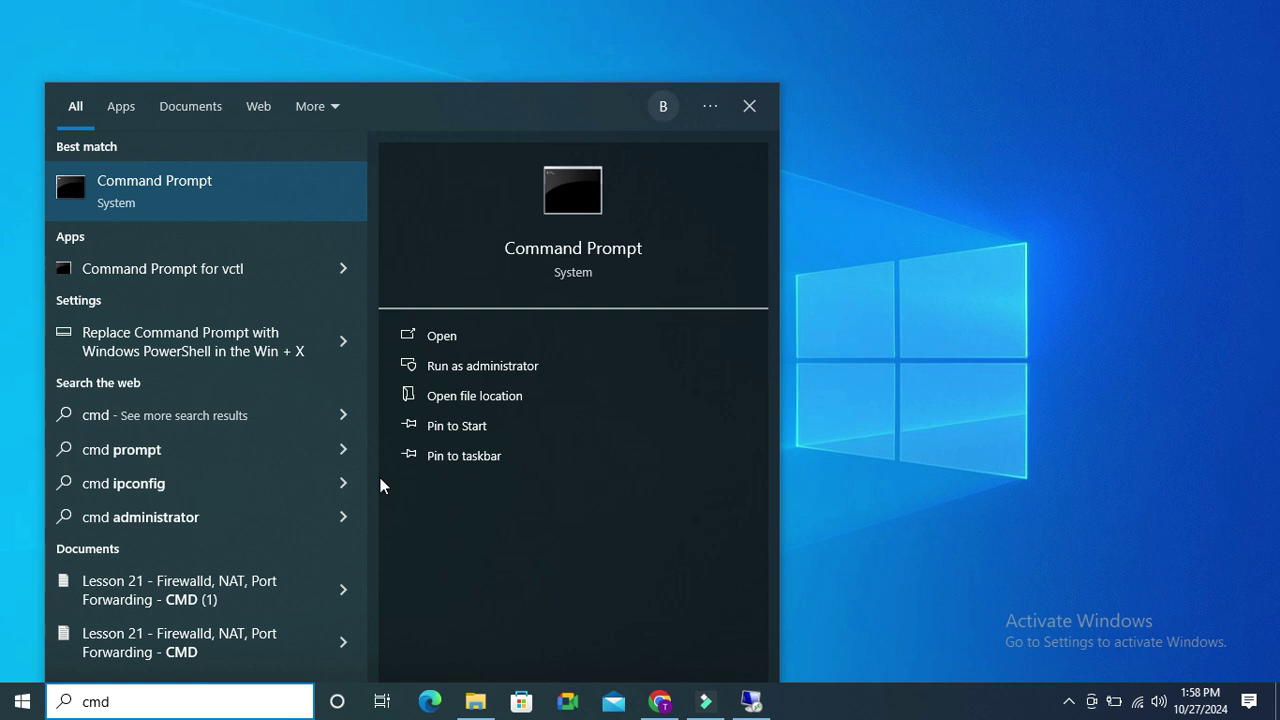
{"action": "left_click", "coordinate": [219, 184]}
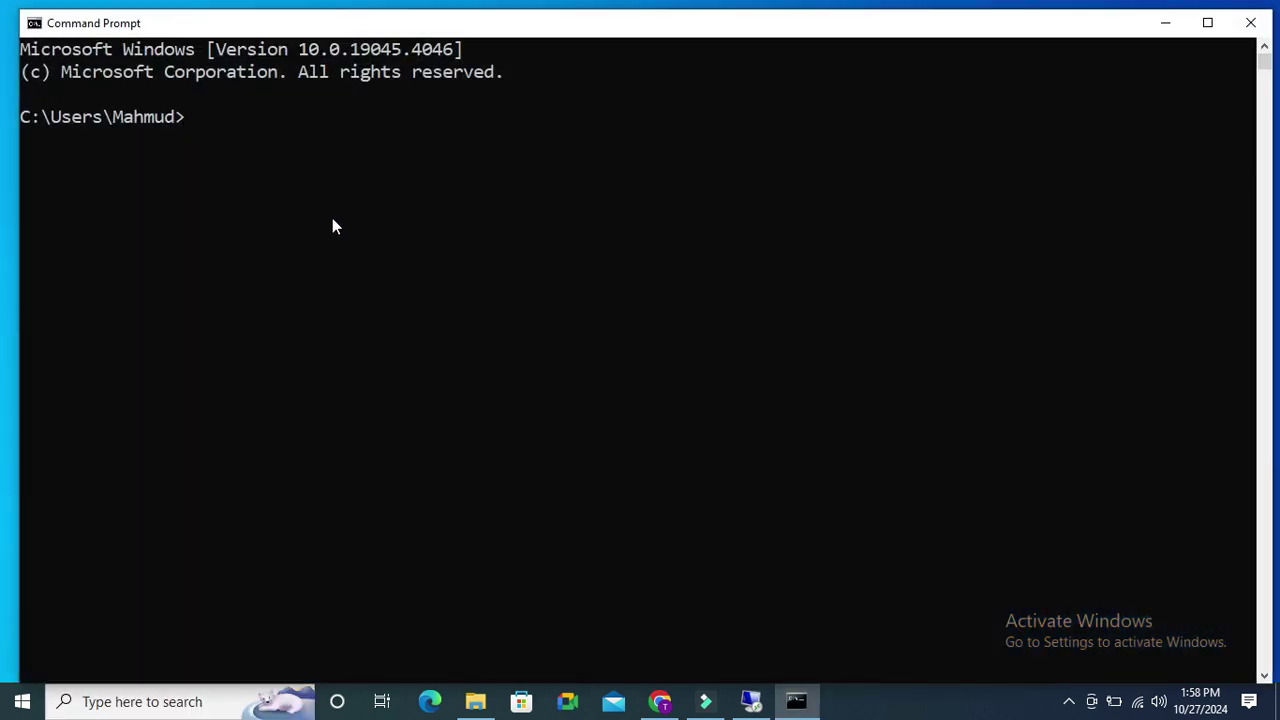
Run ipconfig and highlight the Wi-Fi IPv4 address 10.17.54.38
{"action": "type", "text": "ipco"}
{"action": "type", "text": "nfig"}
{"action": "key", "text": "Return"}
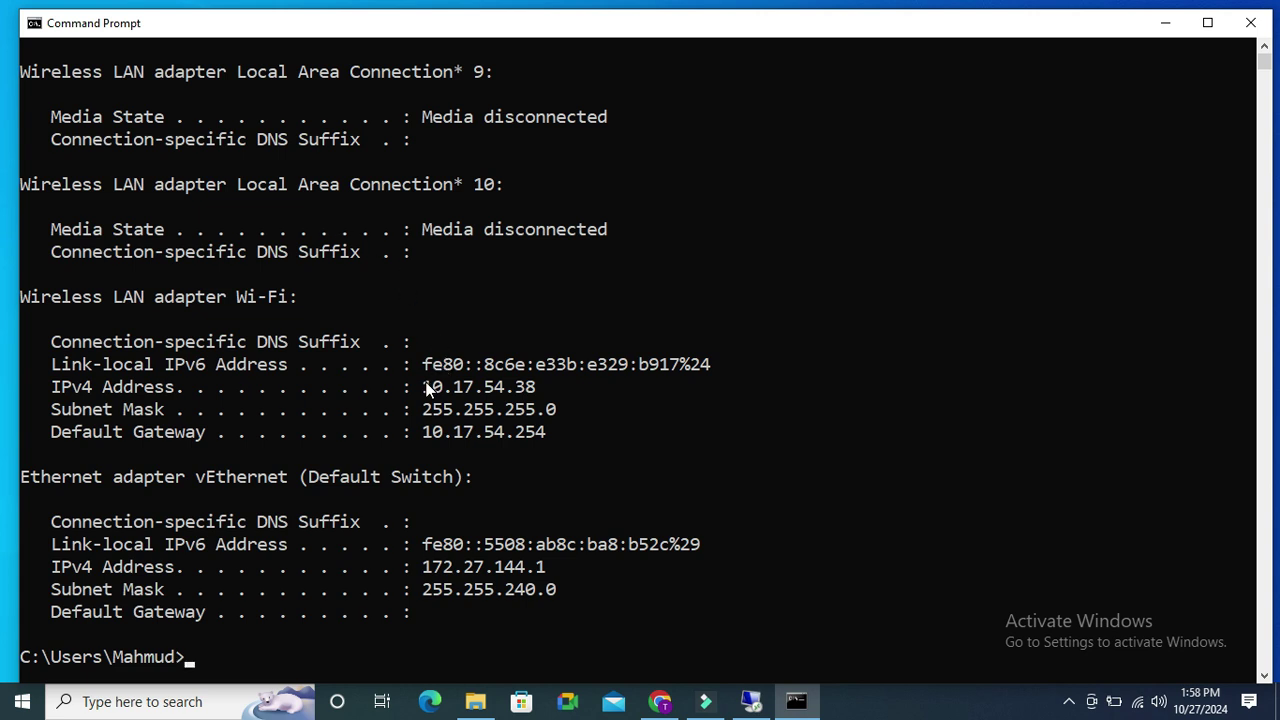
{"action": "left_click_drag", "start_coordinate": [424, 388], "coordinate": [531, 398]}
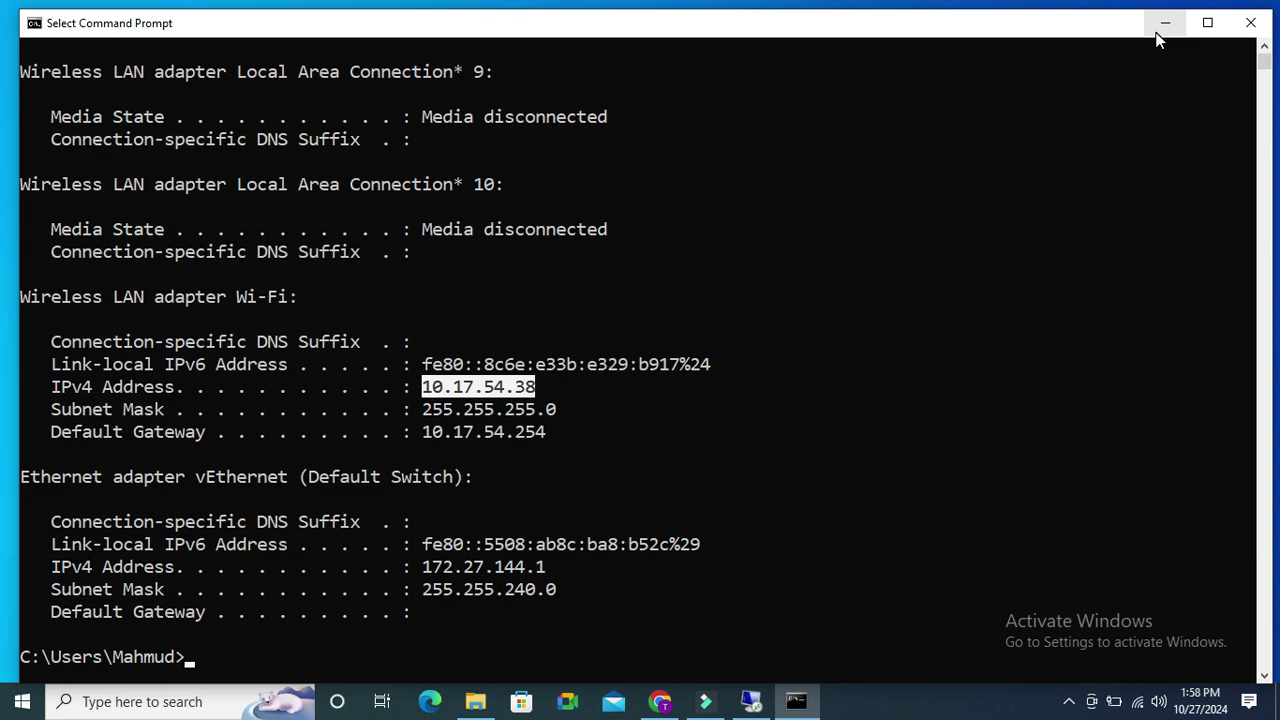
Close Command Prompt and open the Run box with \\10.17.54.38 in the Open field
{"action": "left_click", "coordinate": [1250, 22]}
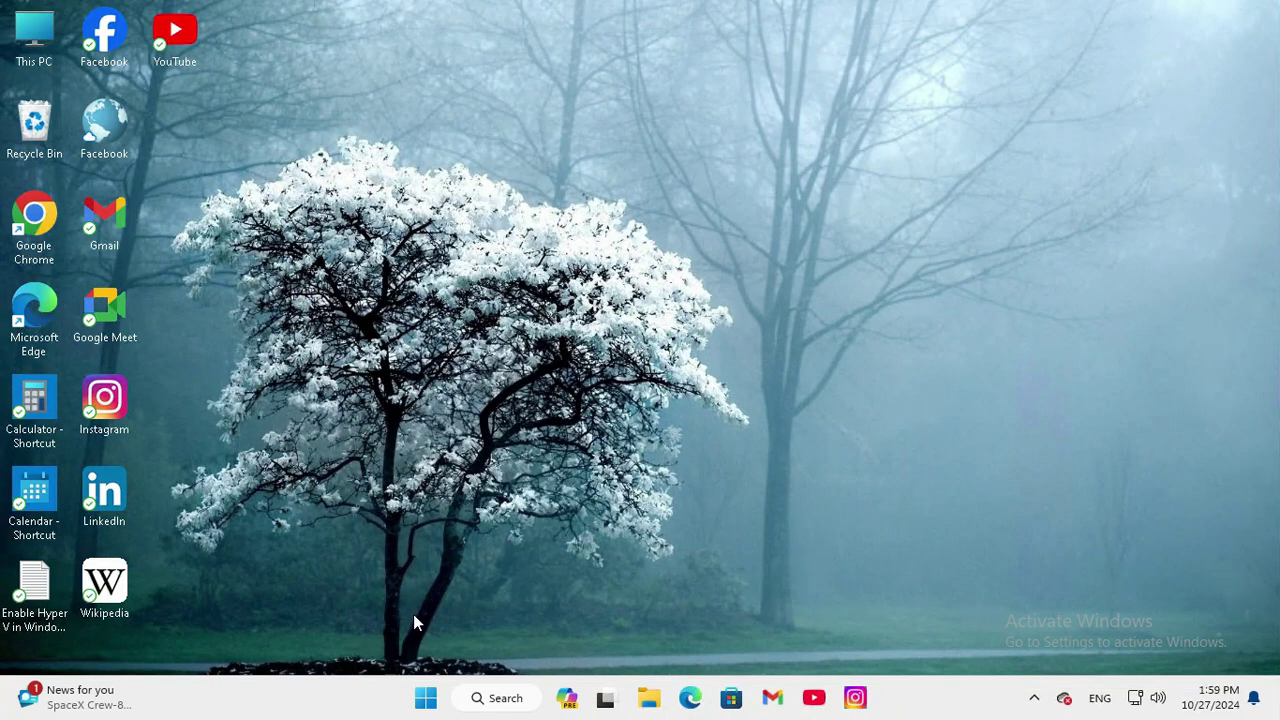
{"action": "right_click", "coordinate": [425, 698]}
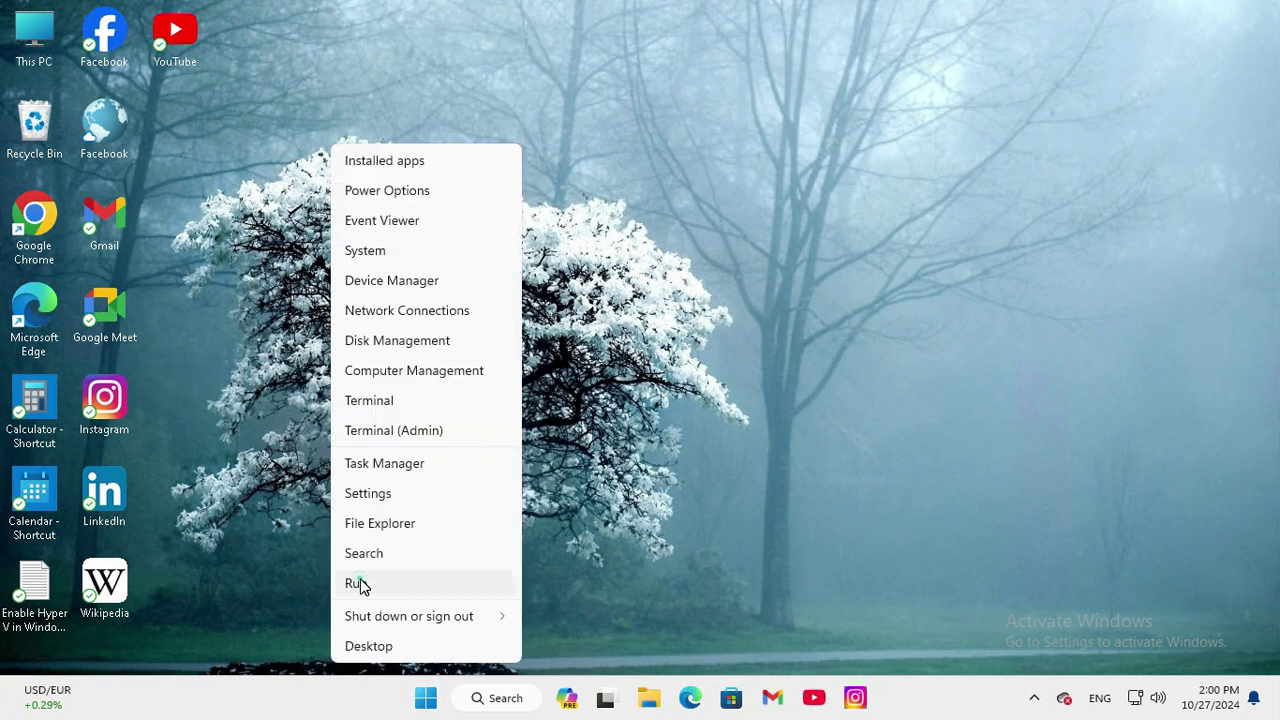
{"action": "left_click", "coordinate": [358, 585]}
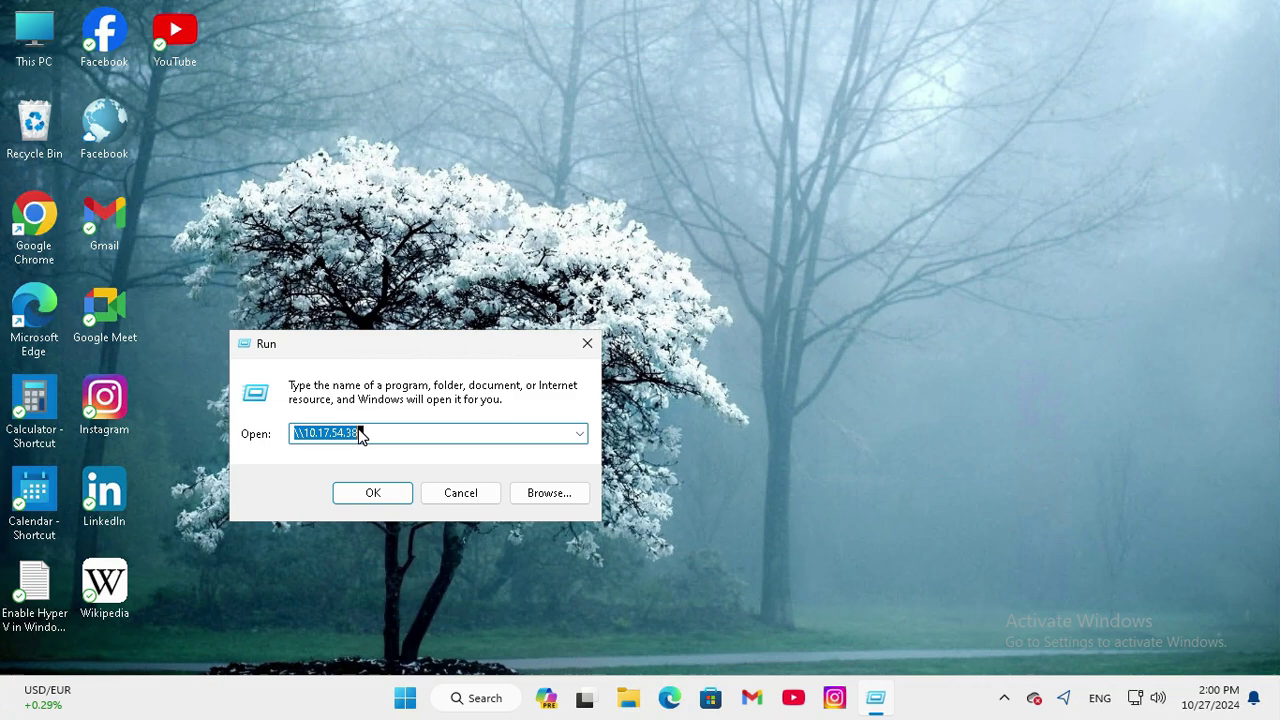
{"action": "left_click", "coordinate": [357, 432]}
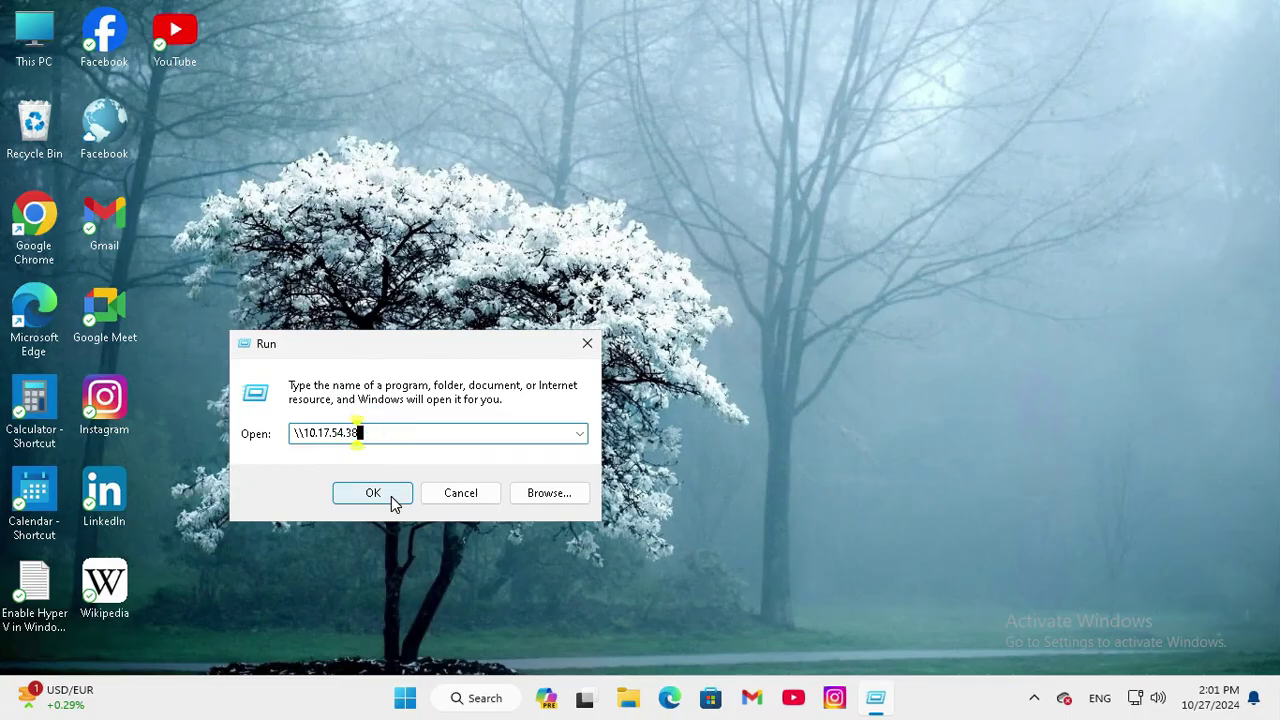
Open \\10.17.54.38 in File Explorer and enter the shared d folder
{"action": "left_click", "coordinate": [388, 496]}
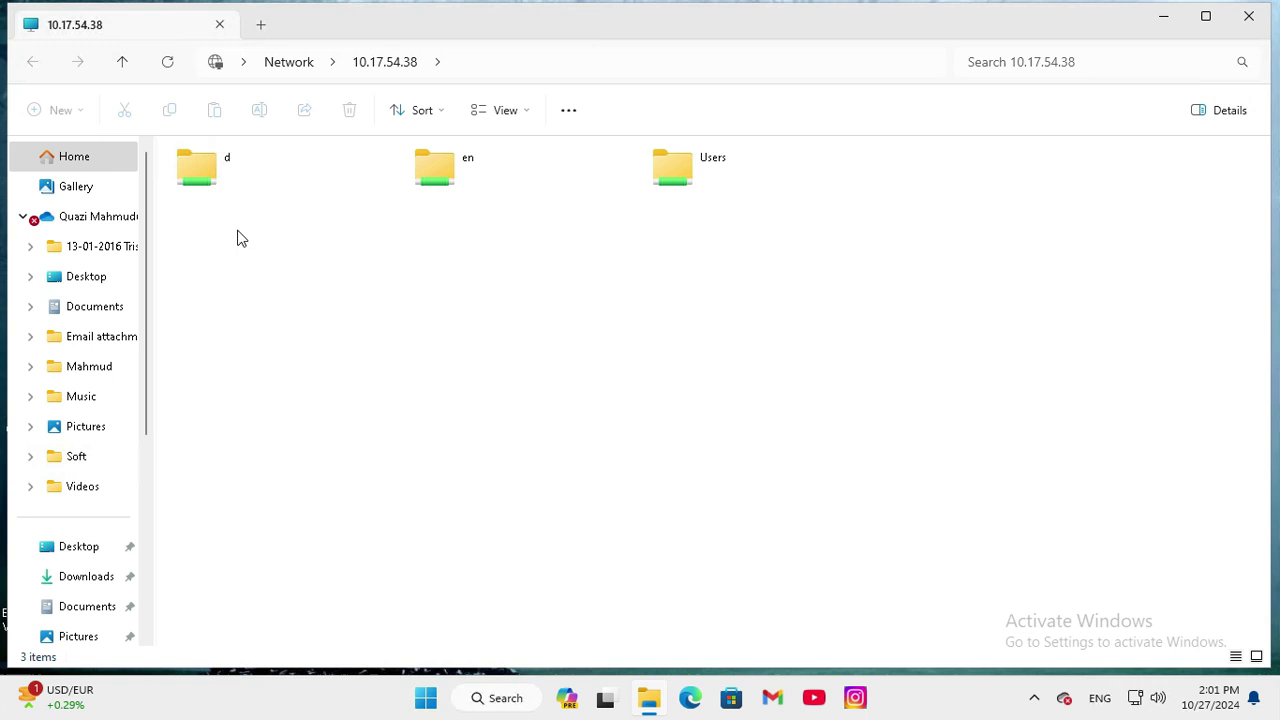
{"action": "left_click", "coordinate": [201, 175]}
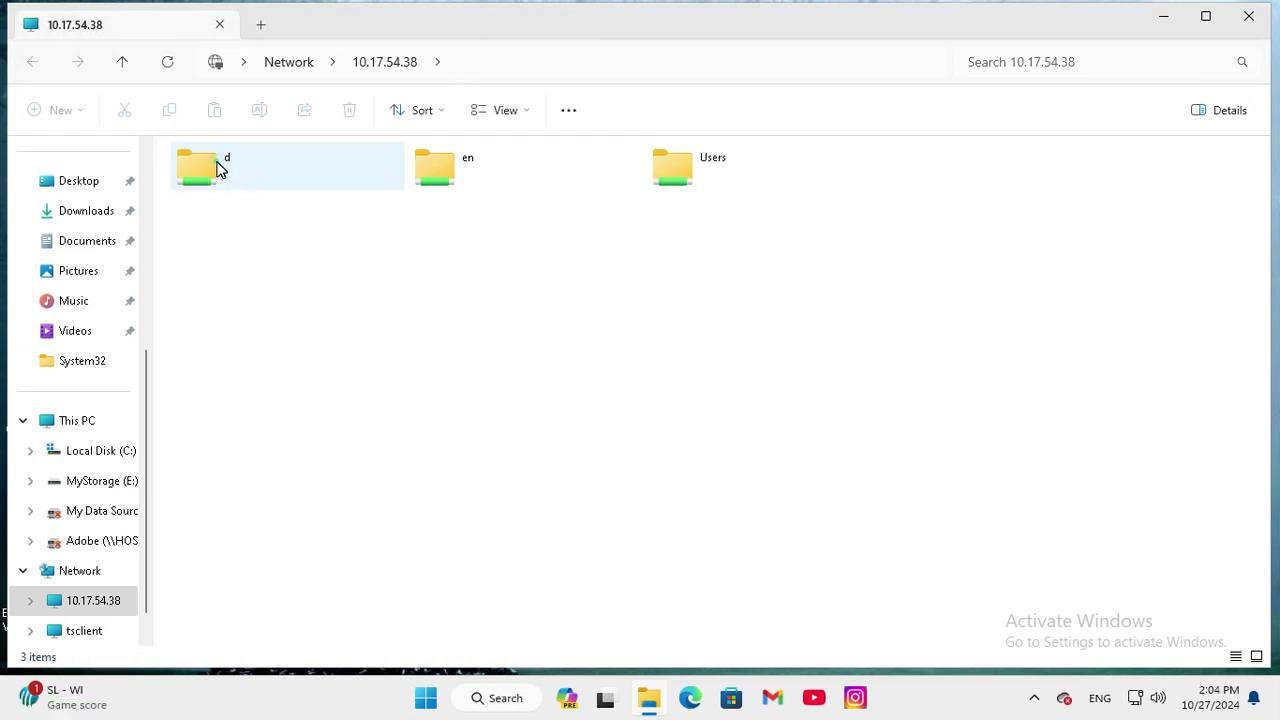
{"action": "double_click", "coordinate": [220, 168]}
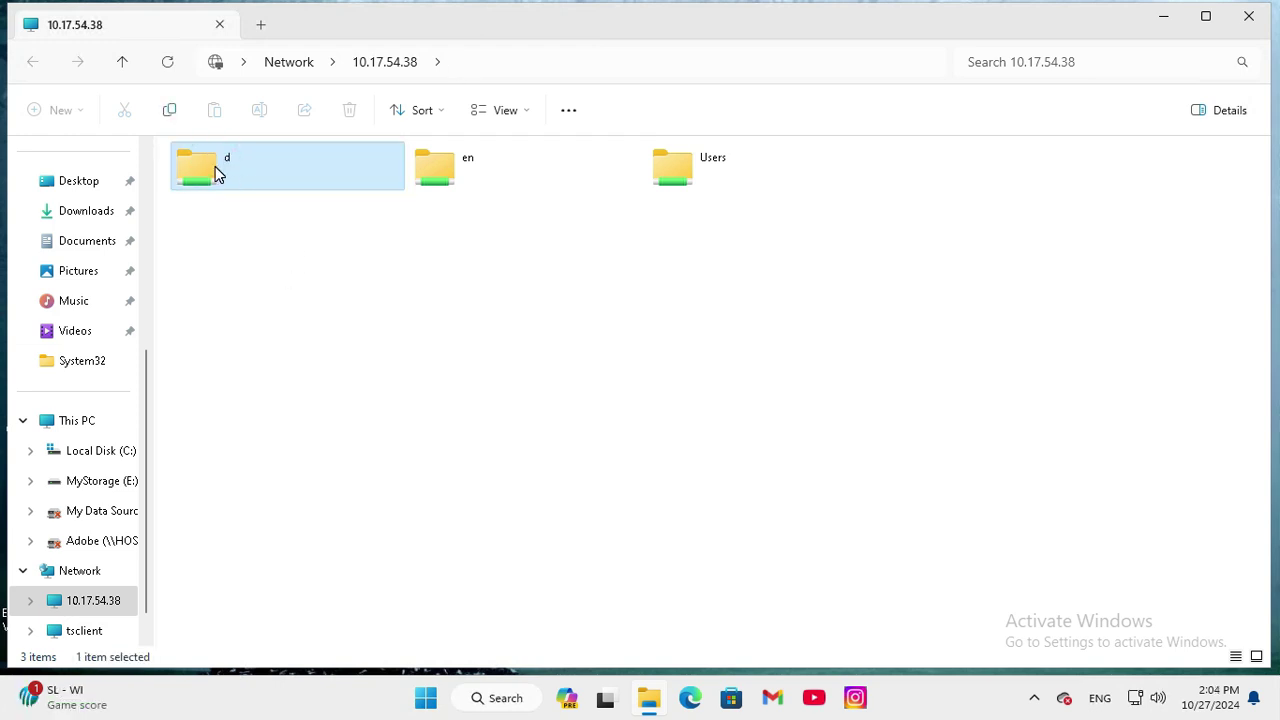
Copy the network path \\10.17.54.38\d from the address bar, then return to This PC
{"action": "left_click", "coordinate": [535, 70]}
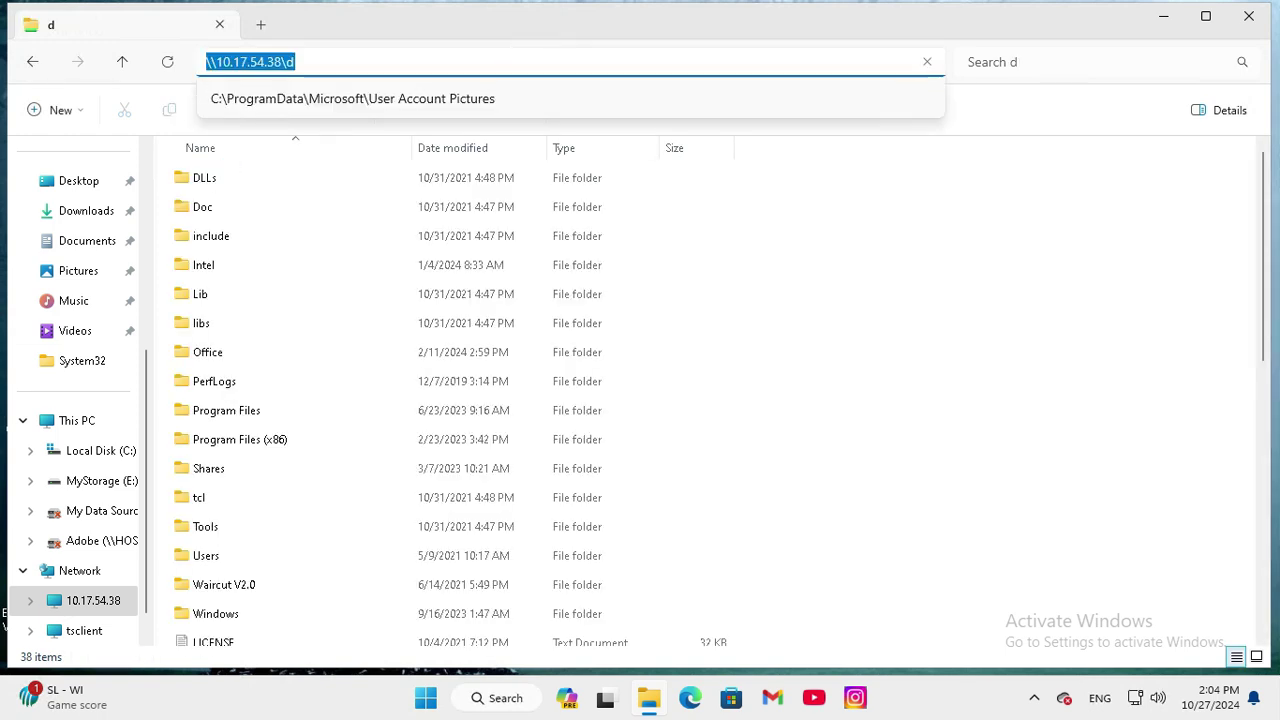
{"action": "right_click", "coordinate": [260, 64]}
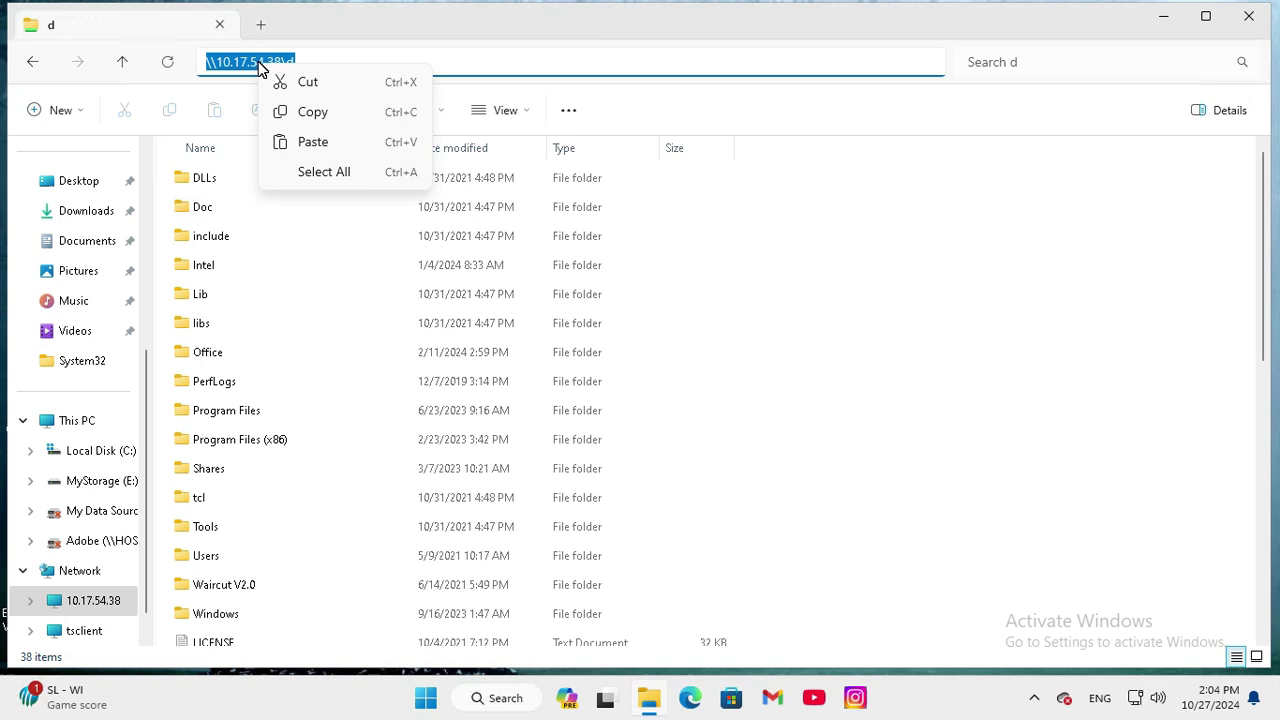
{"action": "left_click", "coordinate": [311, 115]}
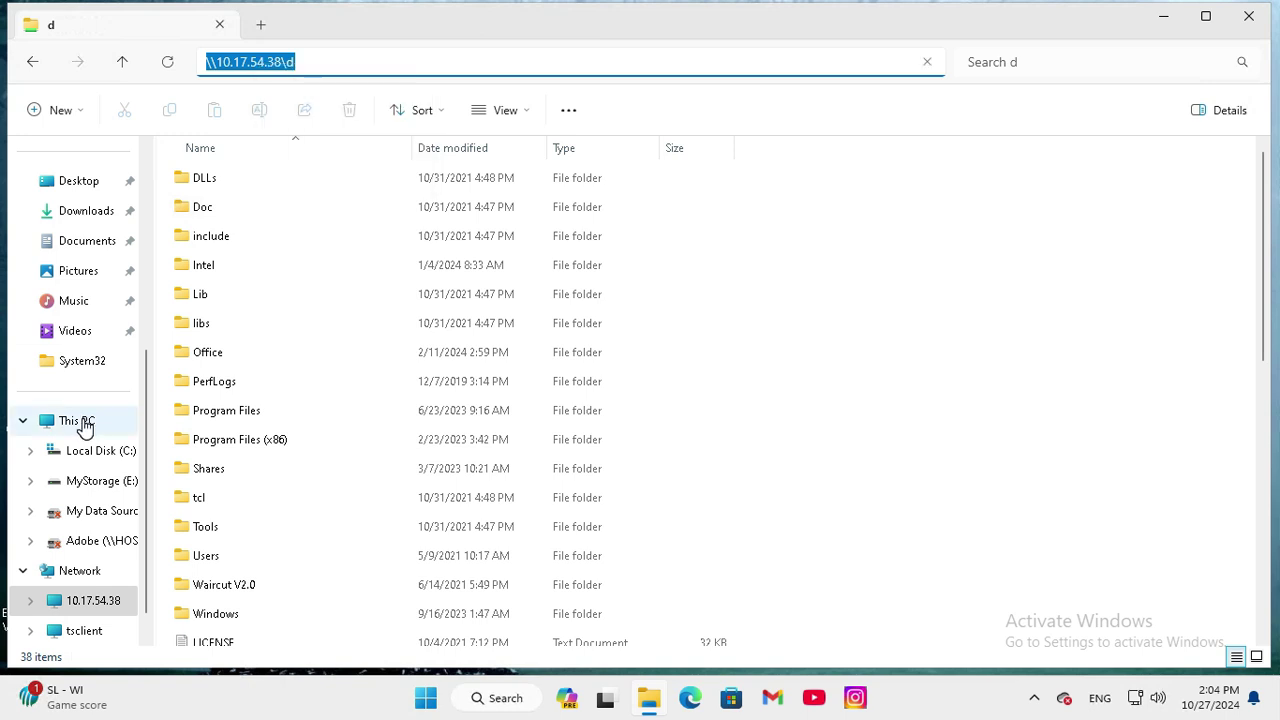
{"action": "left_click", "coordinate": [85, 422]}
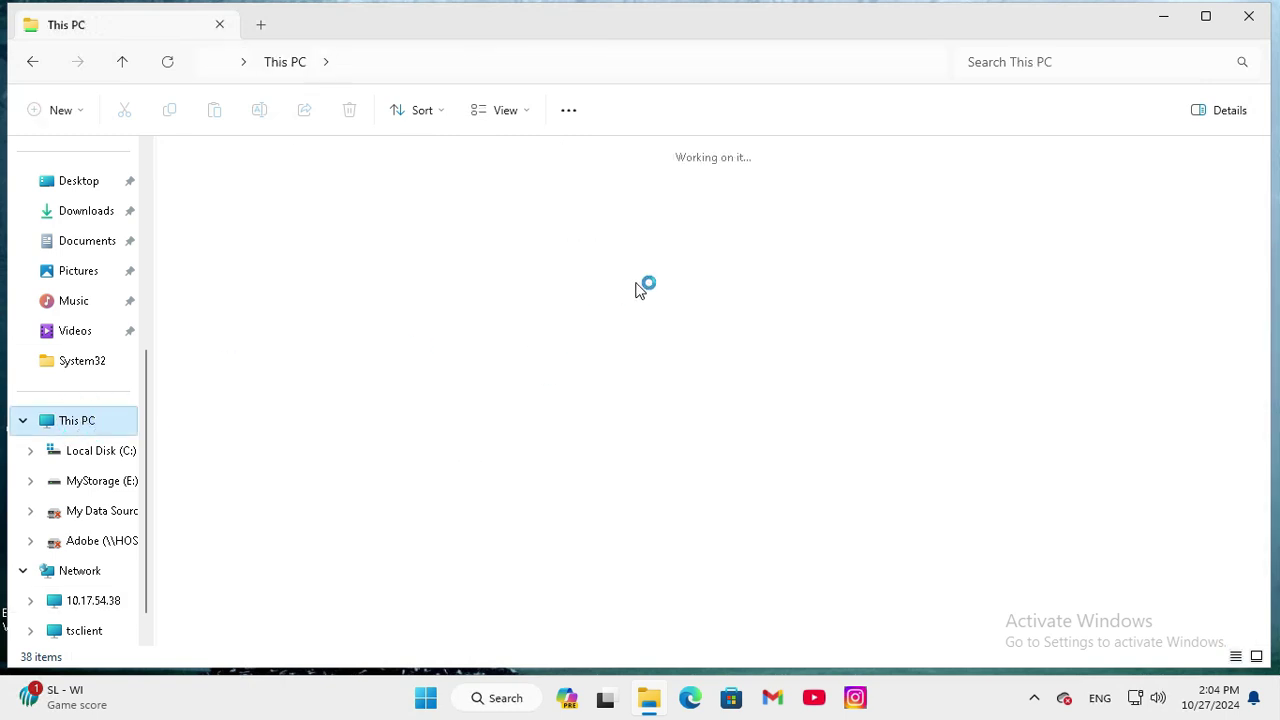
Start mapping a network drive with letter Z: and paste \\10.17.54.38\d as the folder
{"action": "left_click", "coordinate": [569, 112]}
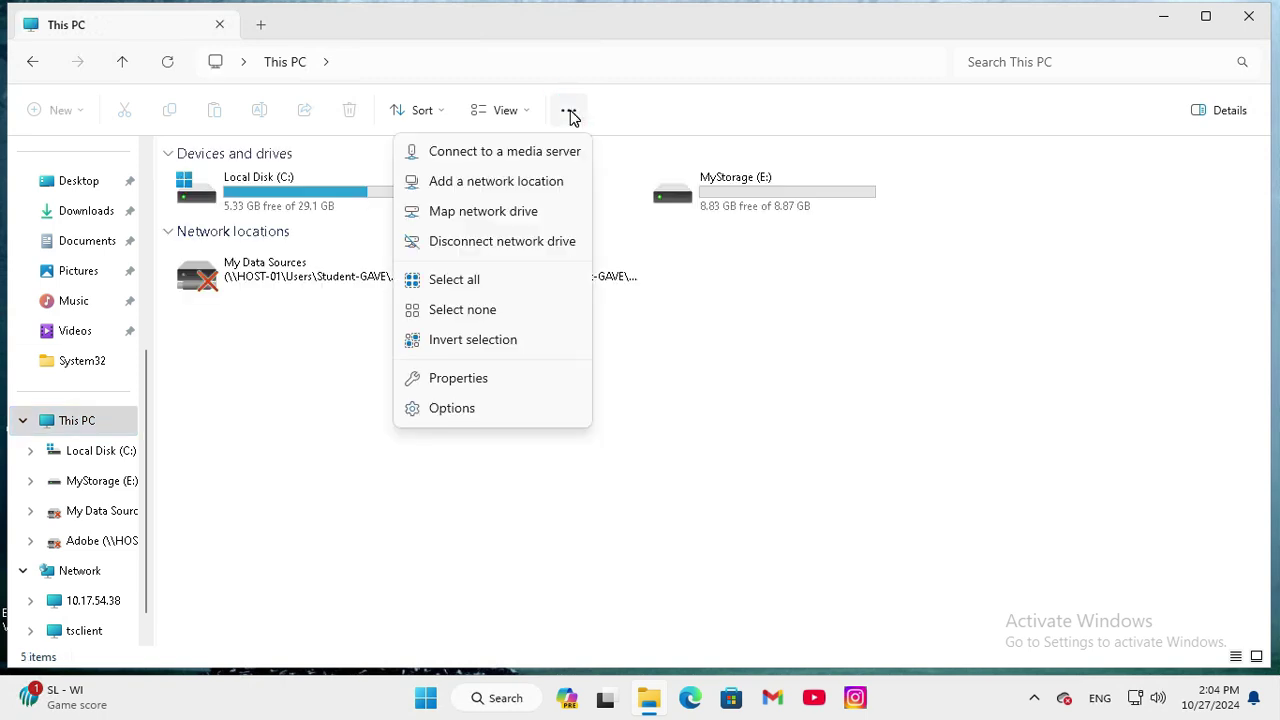
{"action": "left_click", "coordinate": [508, 214]}
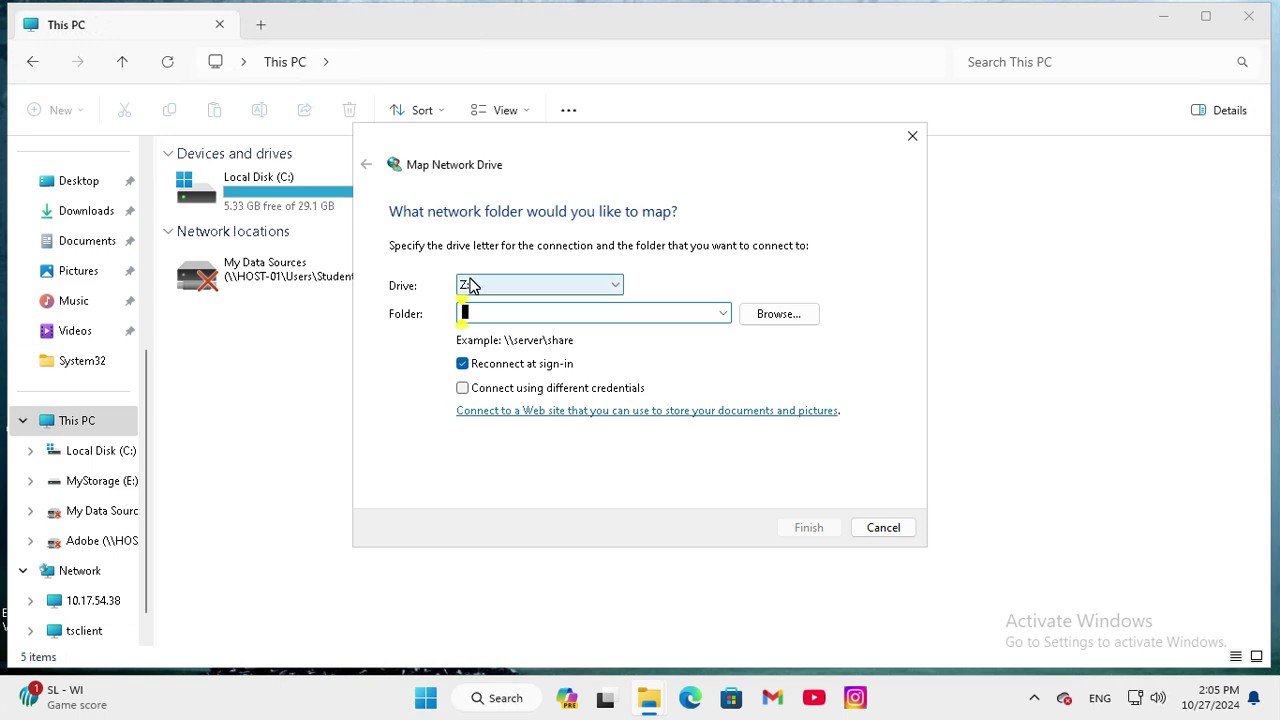
{"action": "left_click", "coordinate": [592, 288]}
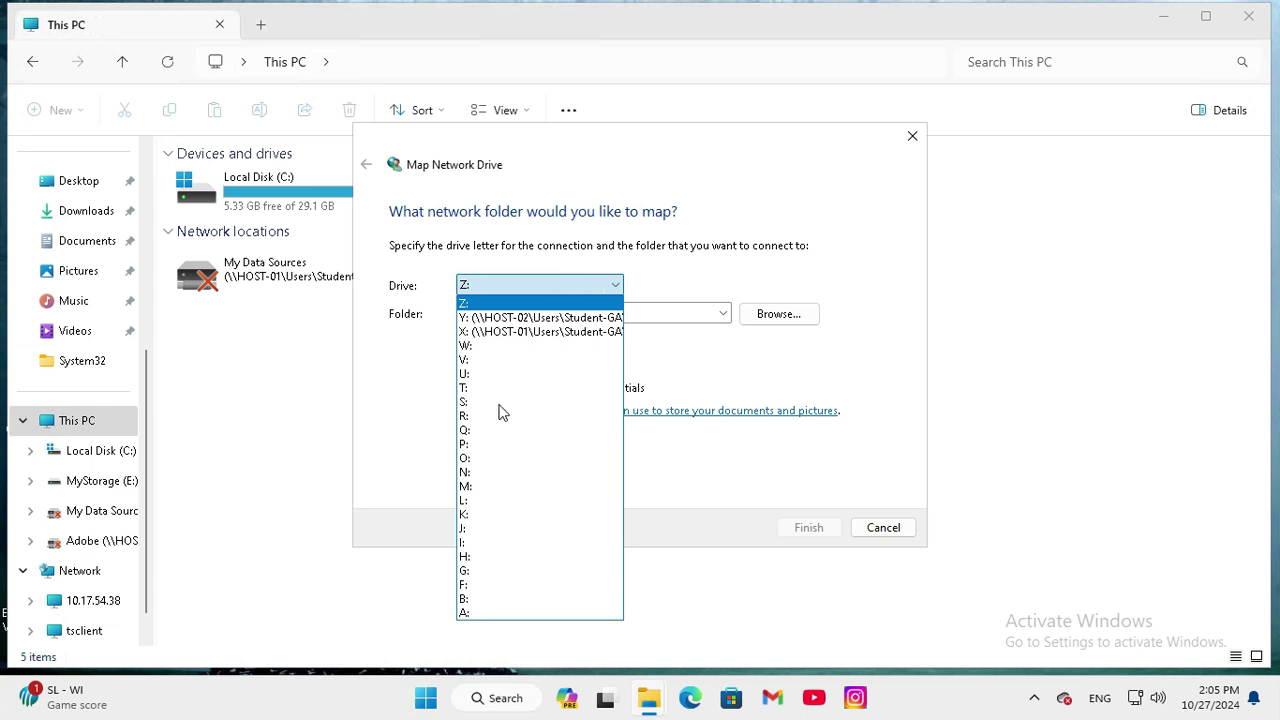
{"action": "left_click", "coordinate": [416, 456]}
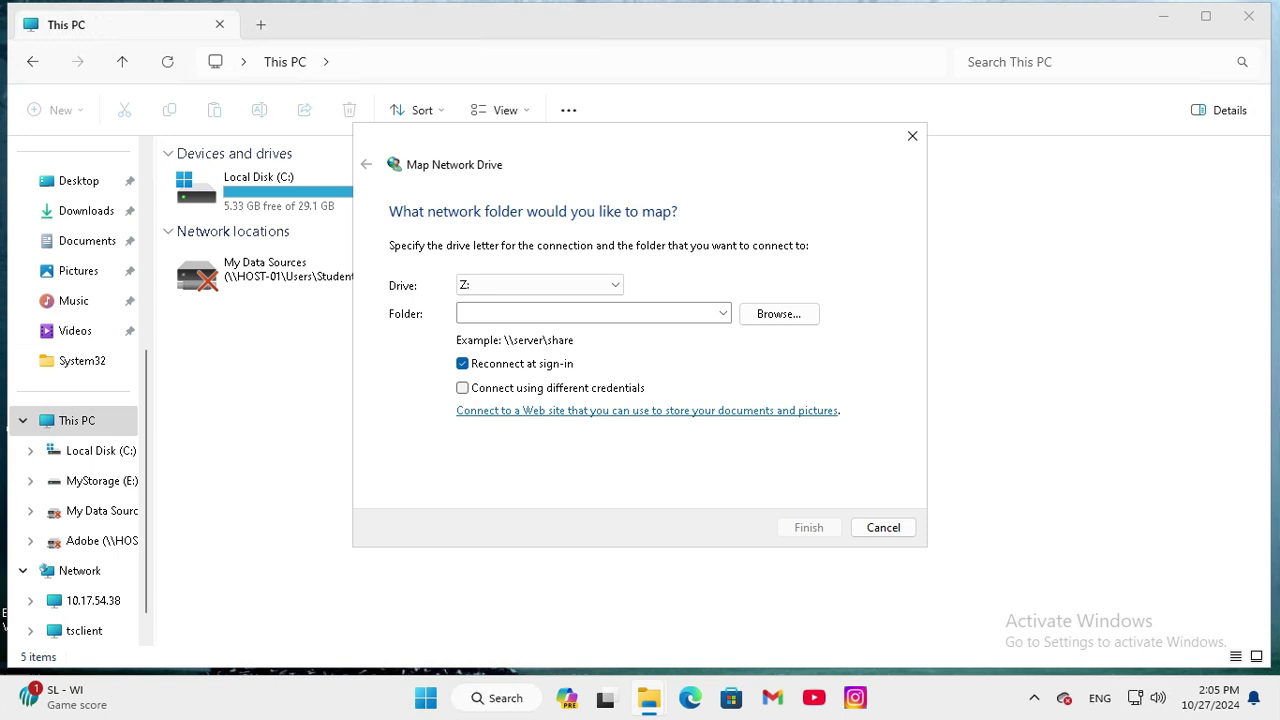
{"action": "left_click", "coordinate": [508, 312]}
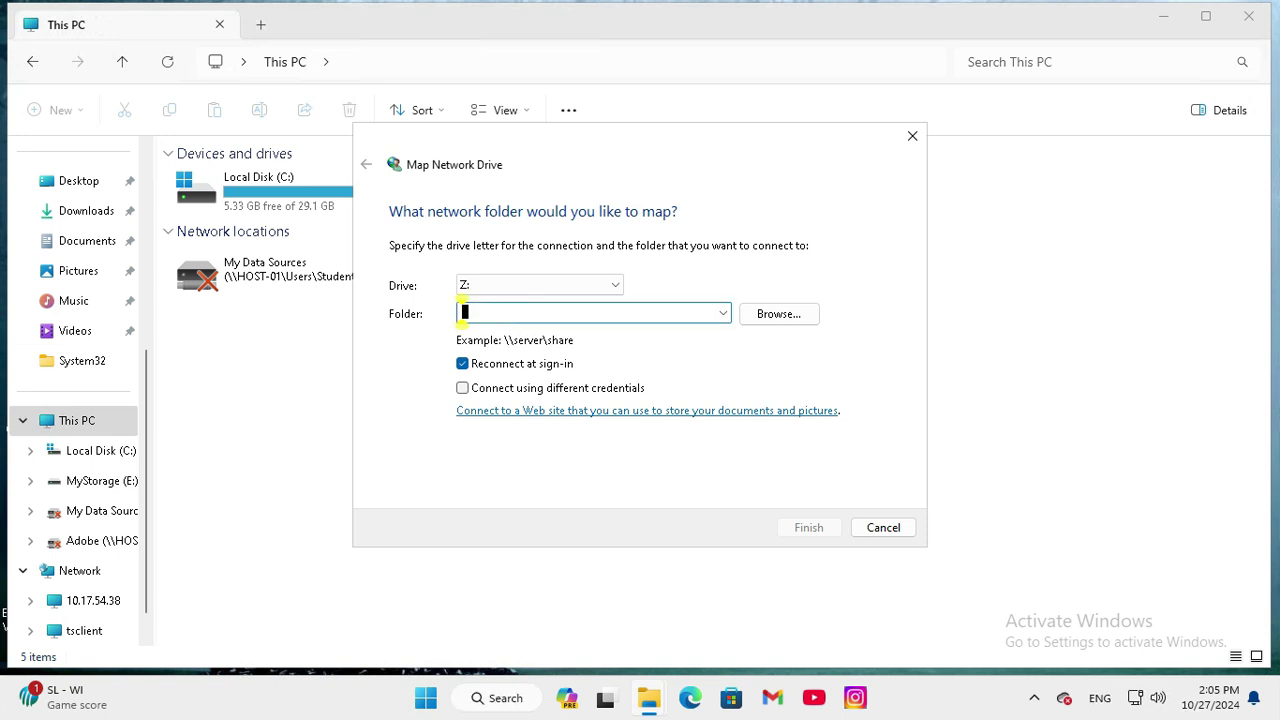
{"action": "right_click", "coordinate": [486, 318]}
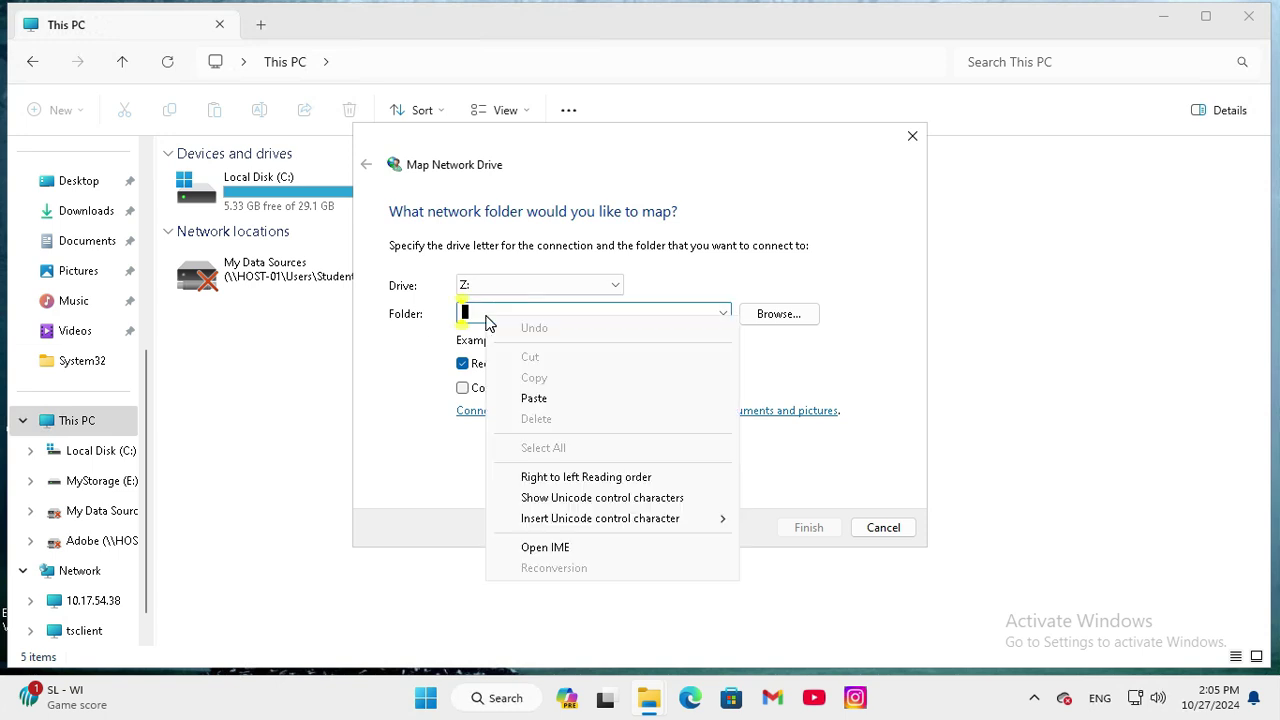
{"action": "left_click", "coordinate": [545, 399]}
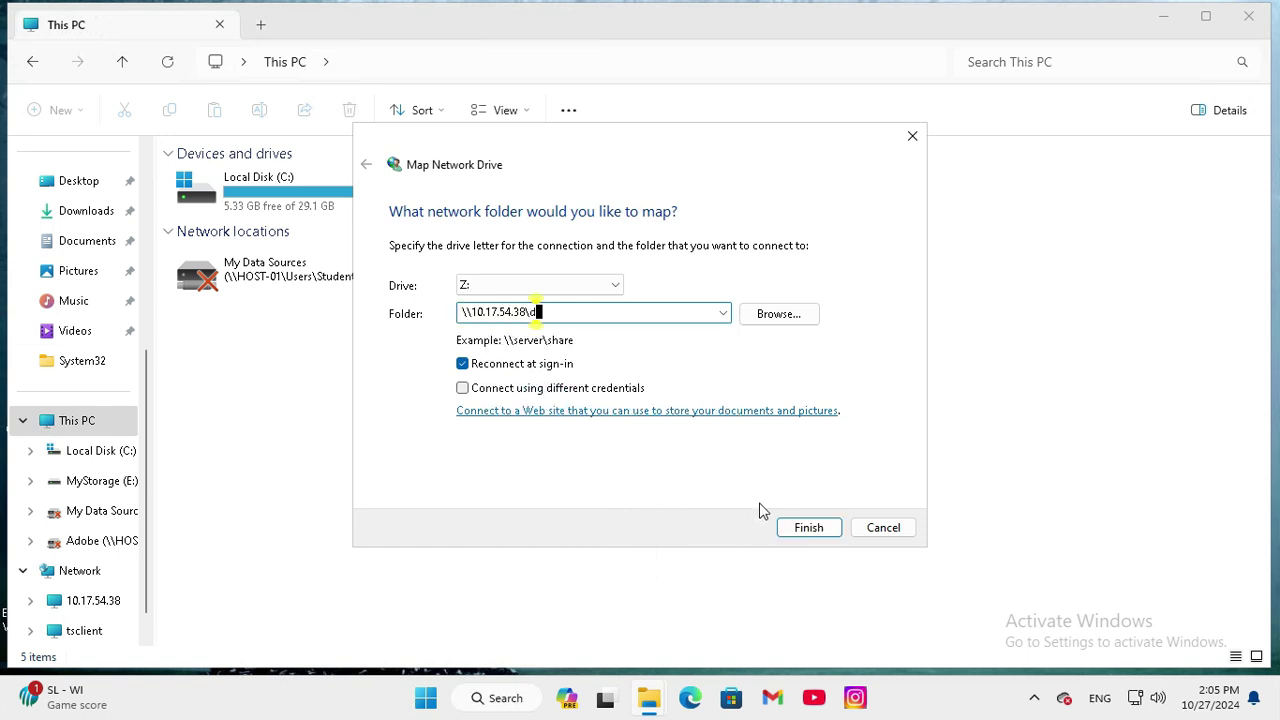
Finish the mapping and check This PC lists d (\\10.17.54.38) (Z:) with 269 GB free
{"action": "left_click", "coordinate": [809, 530]}
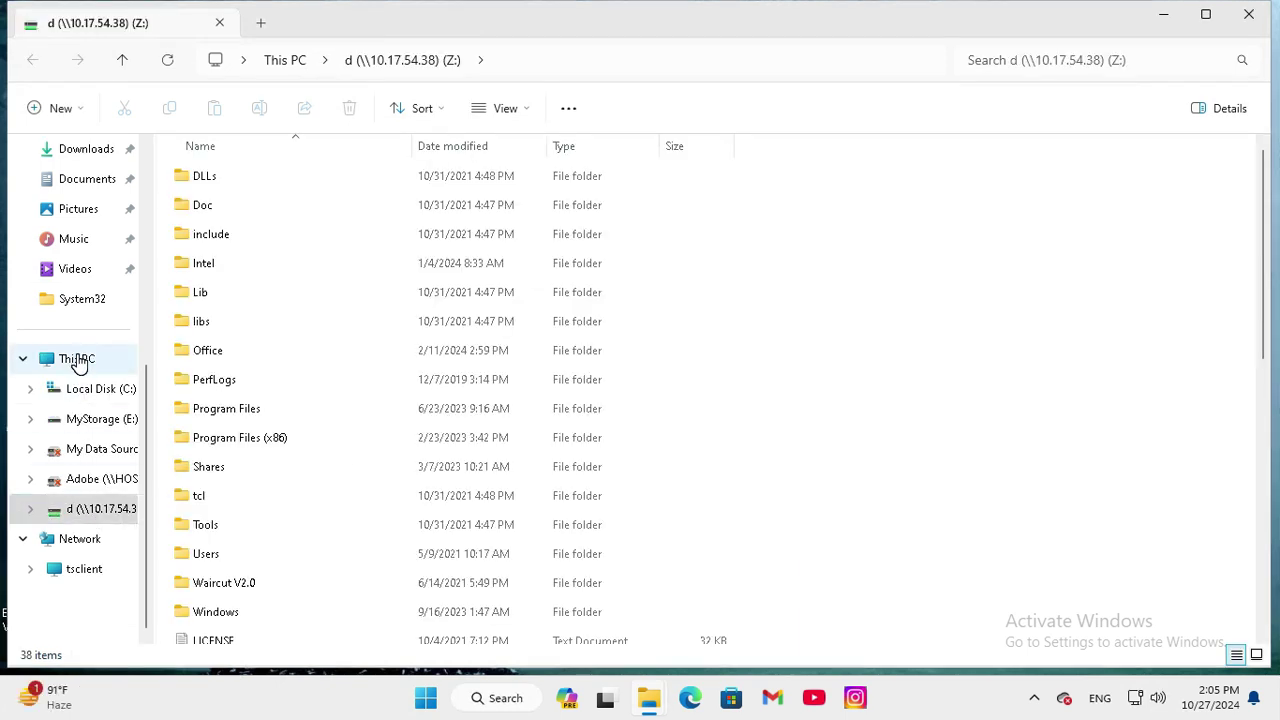
{"action": "left_click", "coordinate": [84, 357]}
{"action": "left_click", "coordinate": [842, 366]}
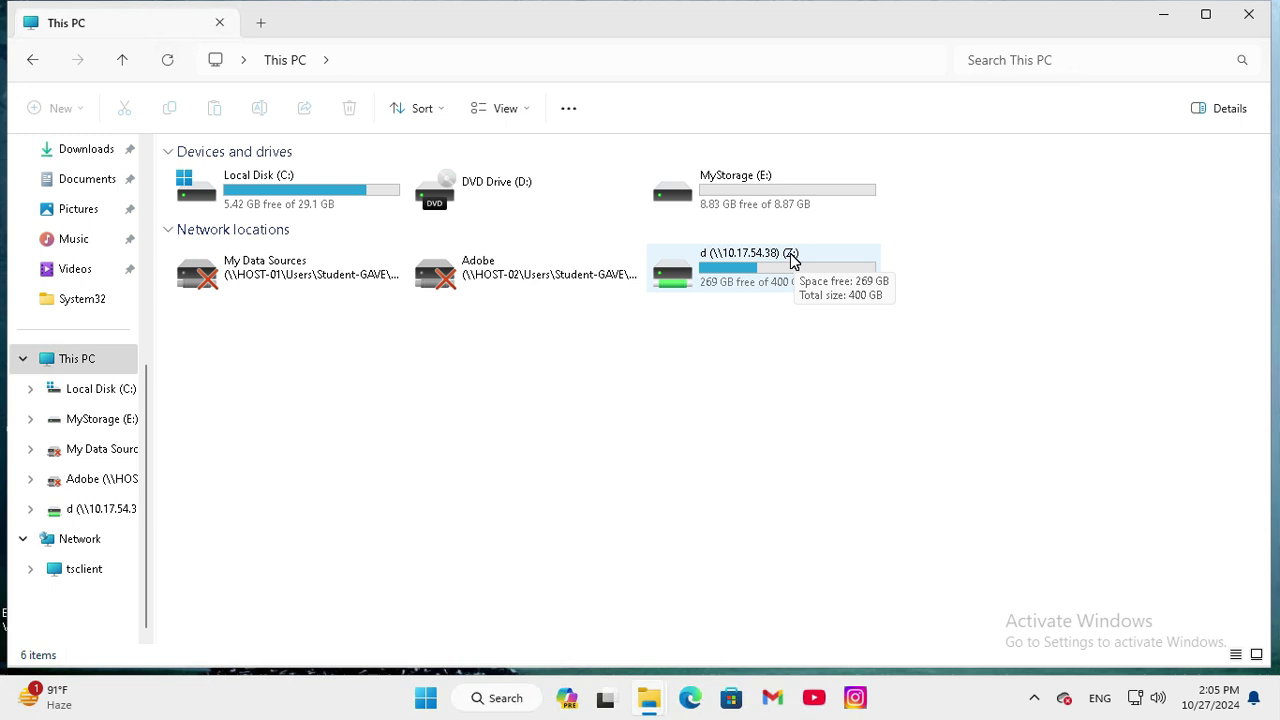
{"action": "left_click", "coordinate": [726, 284]}
{"action": "left_click", "coordinate": [741, 401]}
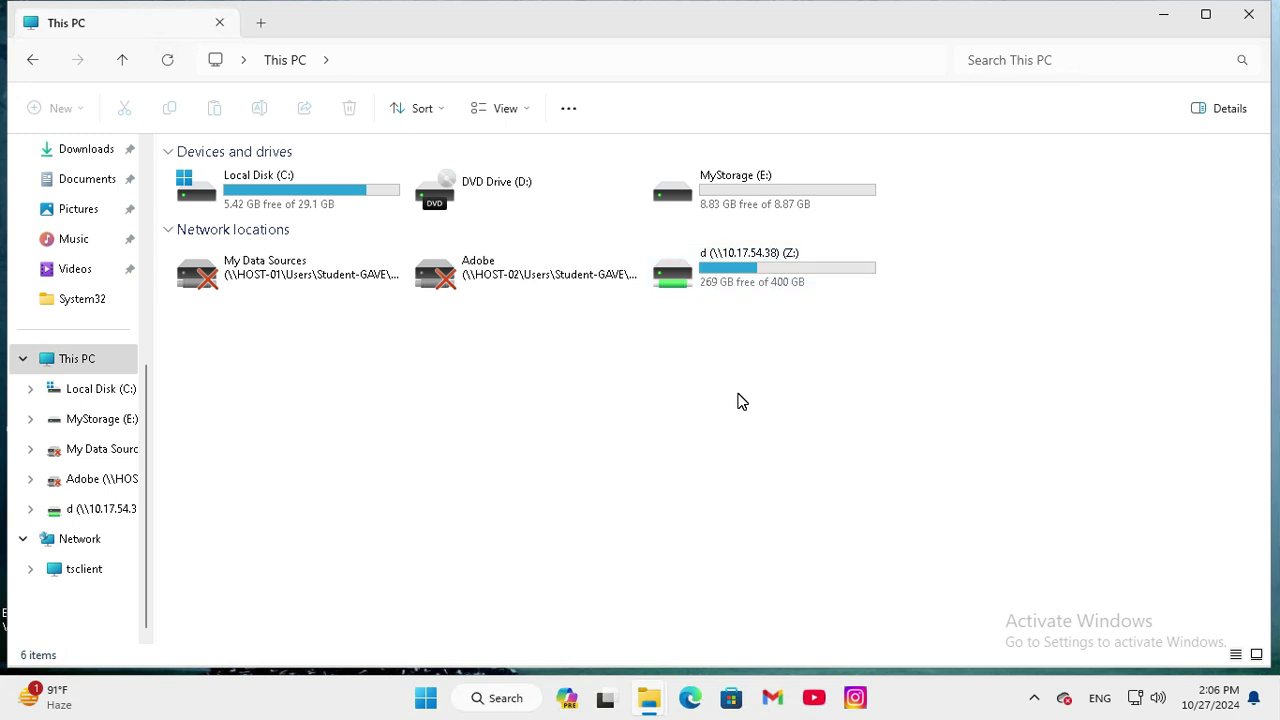